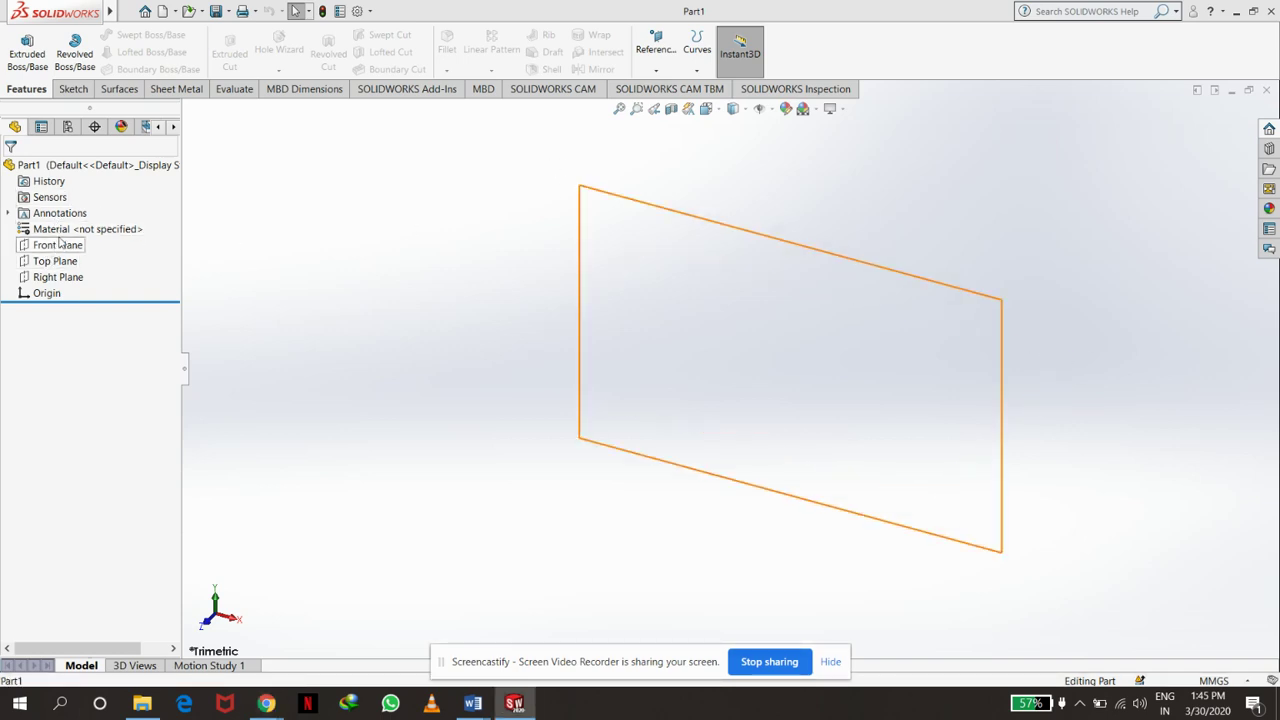
- Start a sketch on the Front Plane and turn the view normal to it
{"action": "left_click", "coordinate": [57, 246]}
{"action": "left_click", "coordinate": [57, 90]}
{"action": "left_click", "coordinate": [20, 42]}
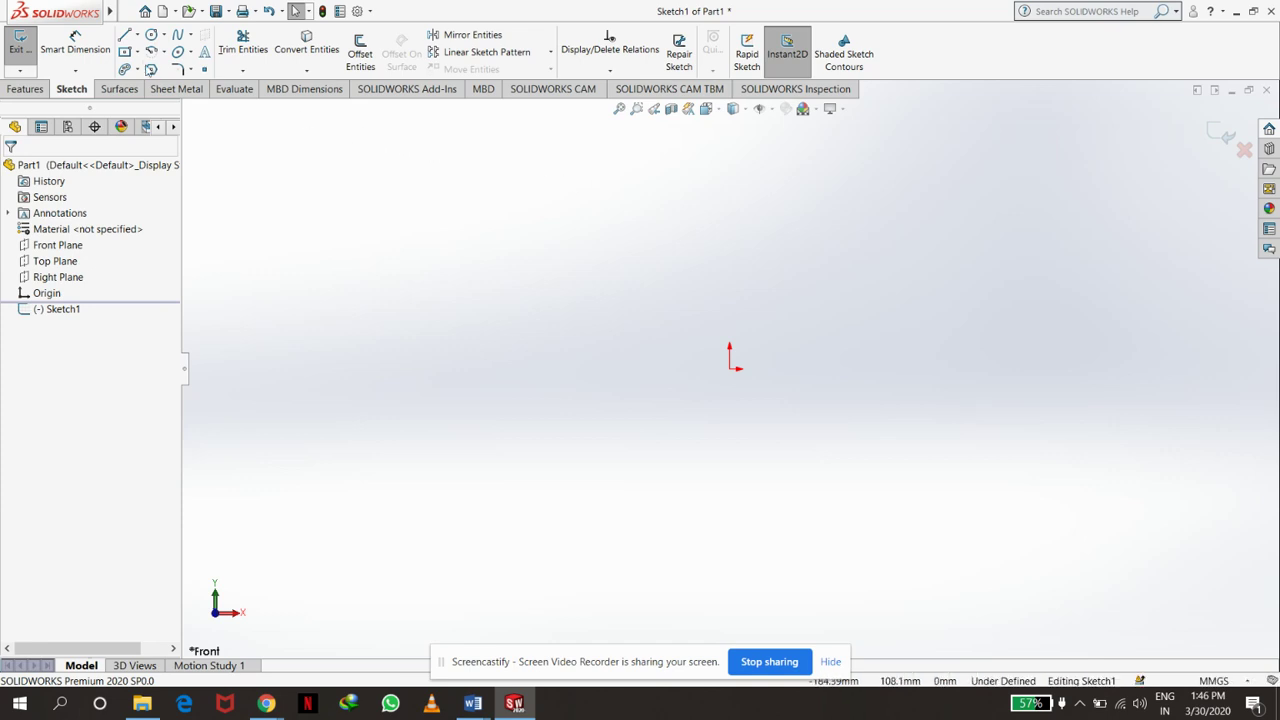
- Begin a spline at the origin through a peak up-right and a point lower right
{"action": "left_click", "coordinate": [178, 36]}
{"action": "left_click", "coordinate": [730, 369]}
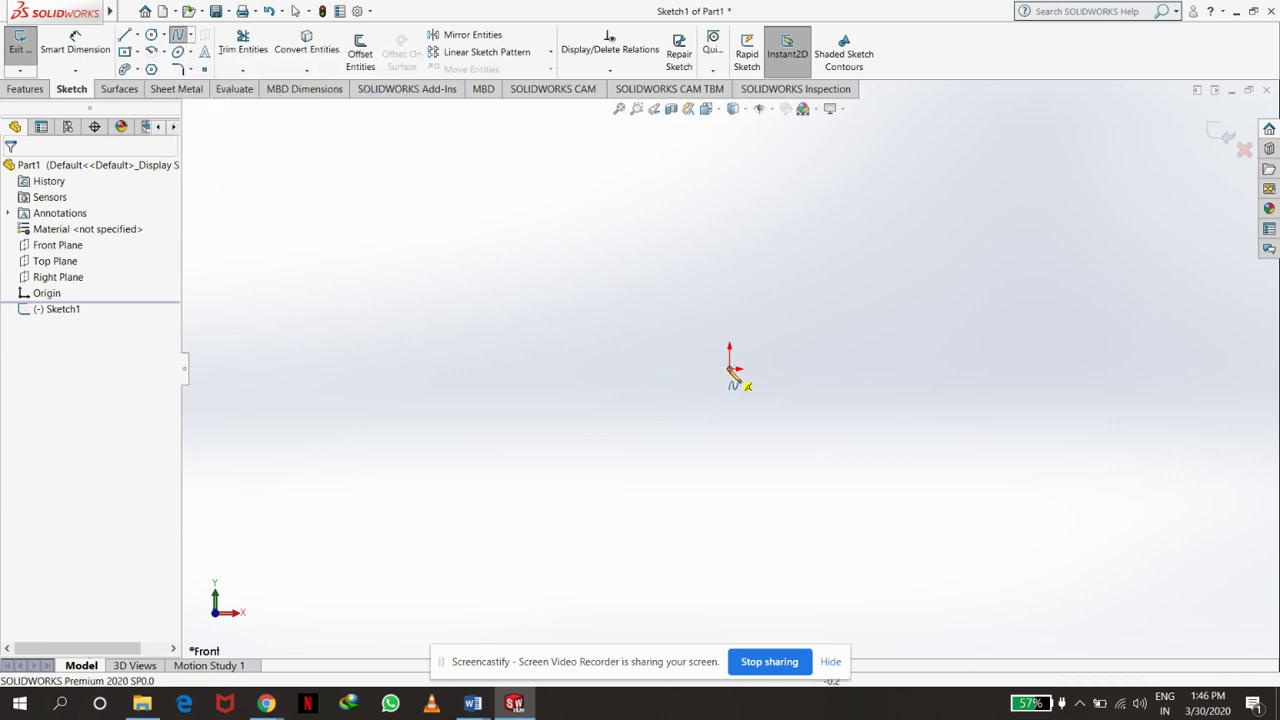
{"action": "left_click", "coordinate": [828, 151]}
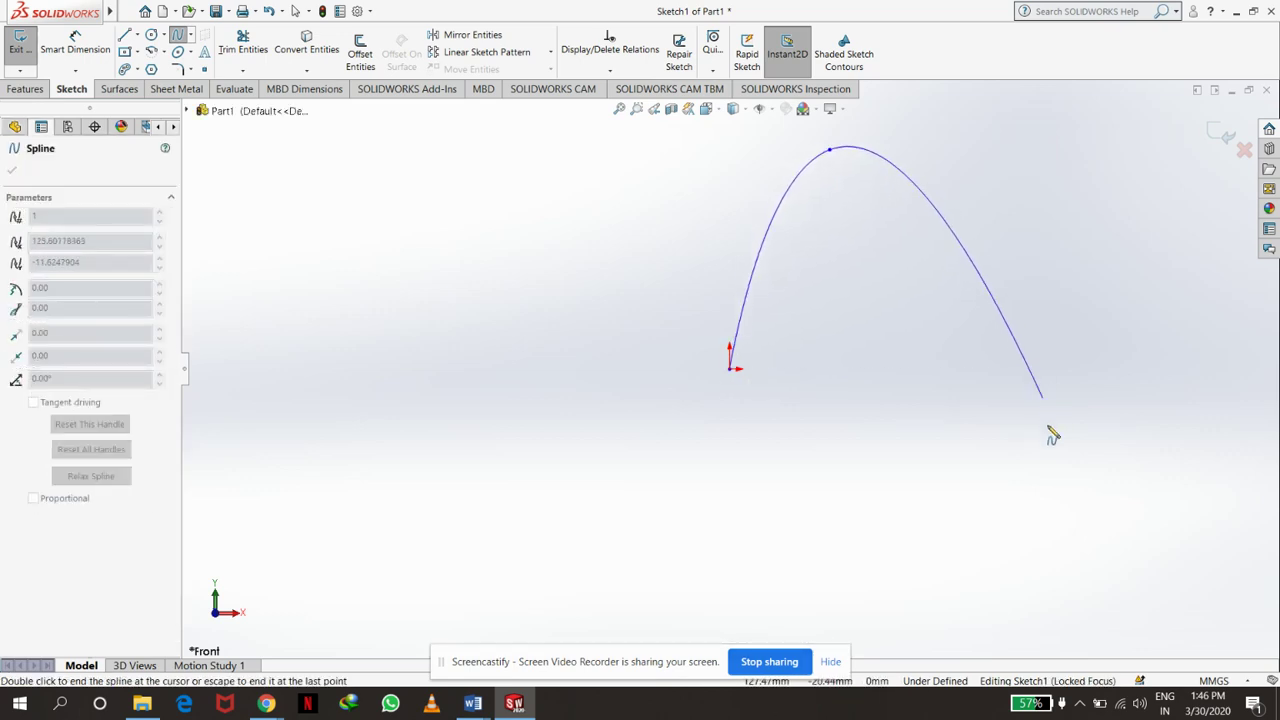
{"action": "left_click", "coordinate": [1054, 465]}
{"action": "scroll", "coordinate": [1131, 383], "scroll_direction": "down", "scroll_amount": 2}
{"action": "key", "text": "z"}
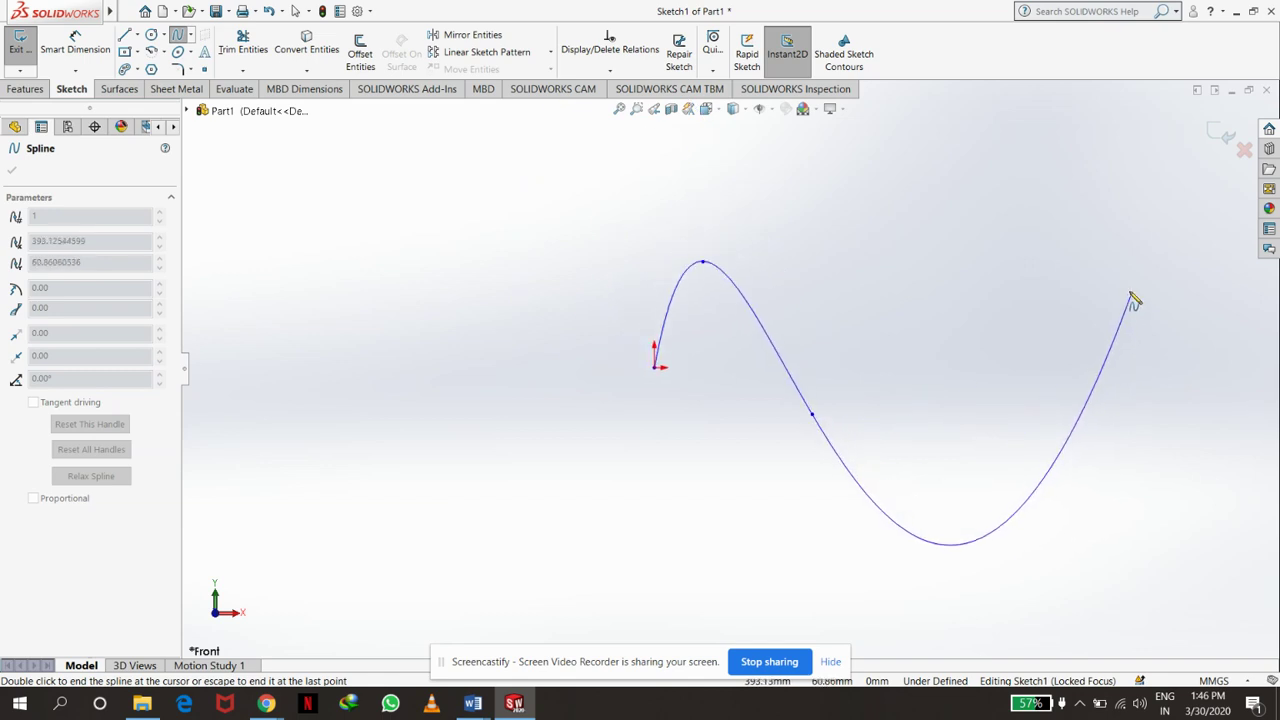
- Add two more wave points, finish the spline at its last point and leave the tool
{"action": "left_click", "coordinate": [1129, 291]}
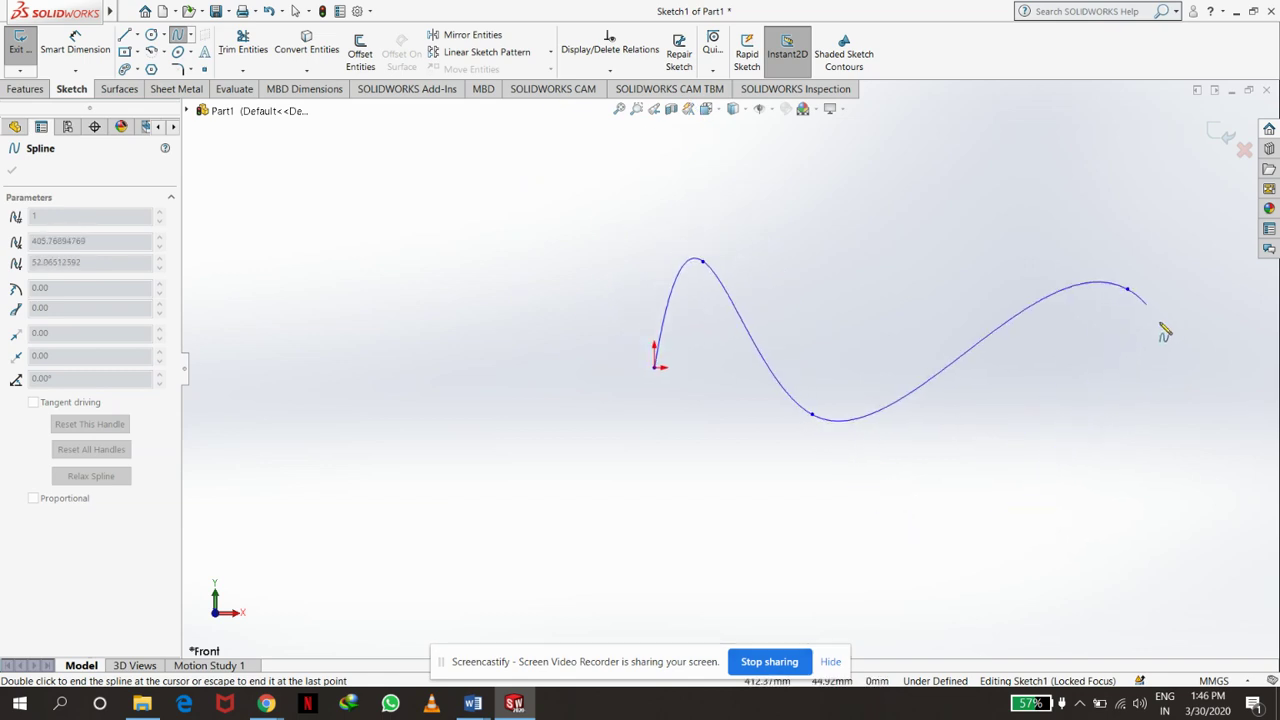
{"action": "left_click", "coordinate": [1240, 530]}
{"action": "scroll", "coordinate": [1242, 526], "scroll_direction": "down", "scroll_amount": 3}
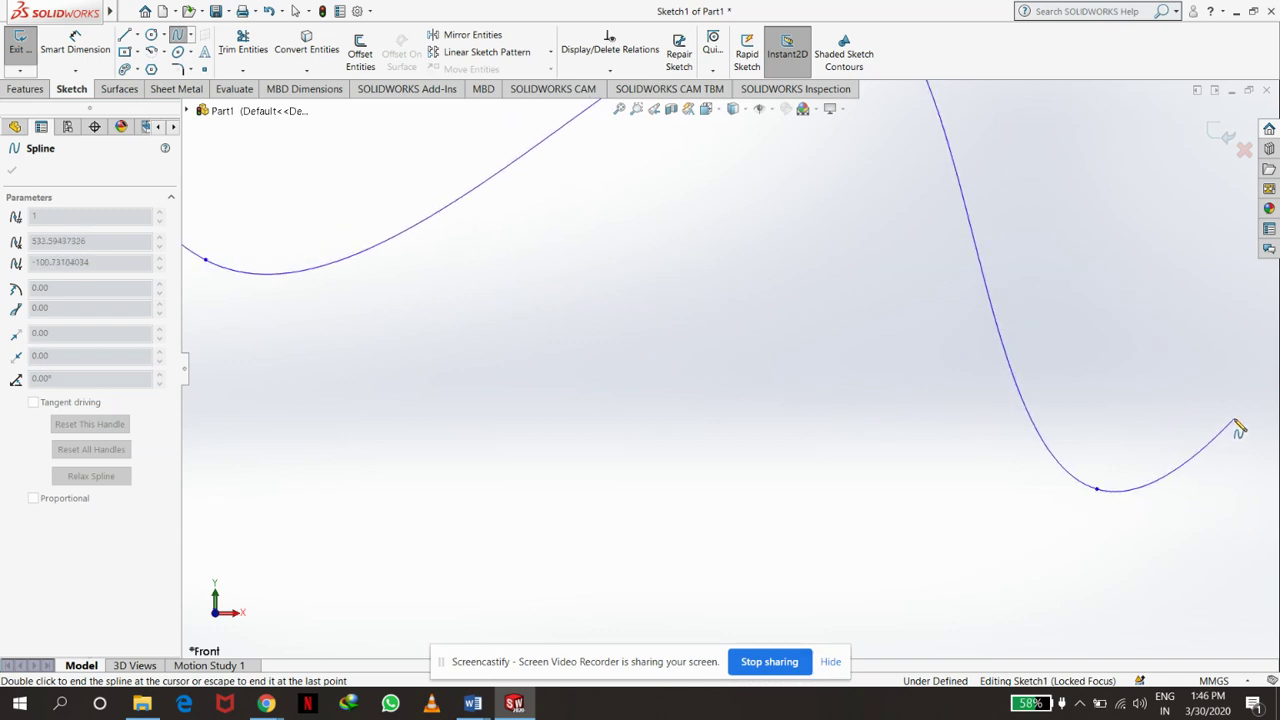
{"action": "double_click", "coordinate": [1235, 424]}
{"action": "scroll", "coordinate": [954, 457], "scroll_direction": "down", "scroll_amount": 2}
{"action": "scroll", "coordinate": [943, 429], "scroll_direction": "up", "scroll_amount": 3}
{"action": "scroll", "coordinate": [946, 429], "scroll_direction": "up", "scroll_amount": 3}
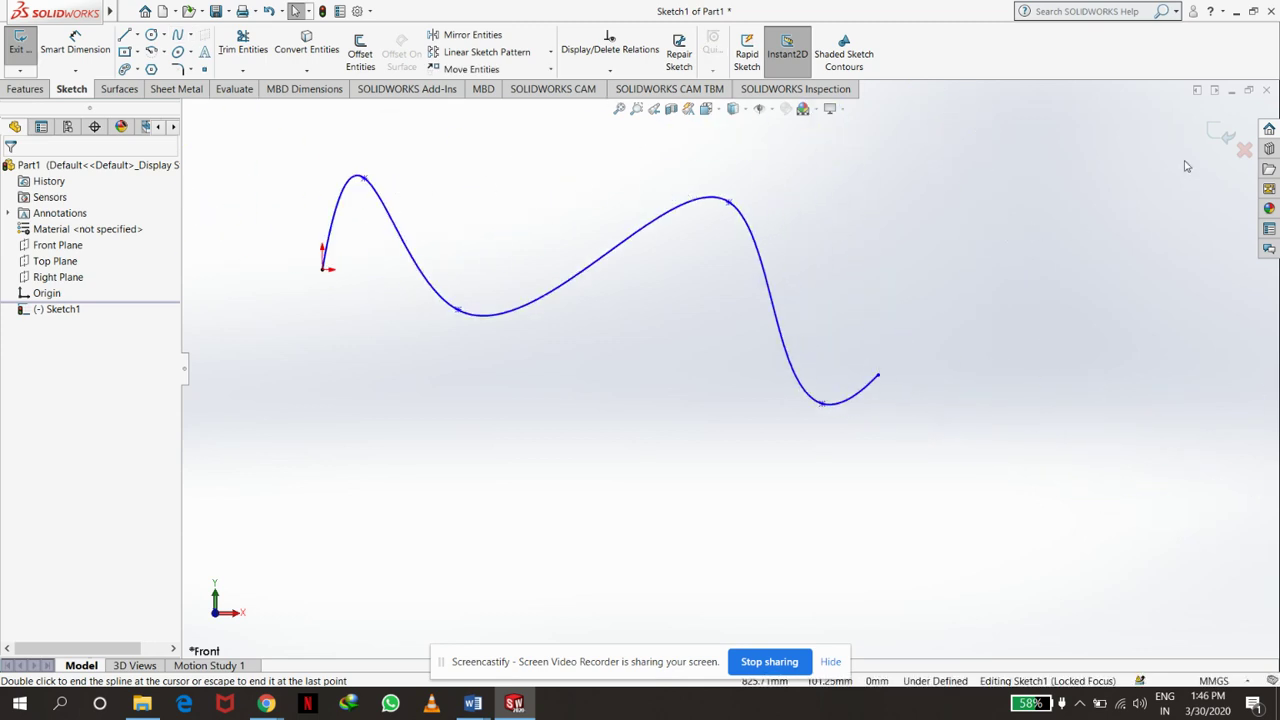
{"action": "key", "text": "Escape"}
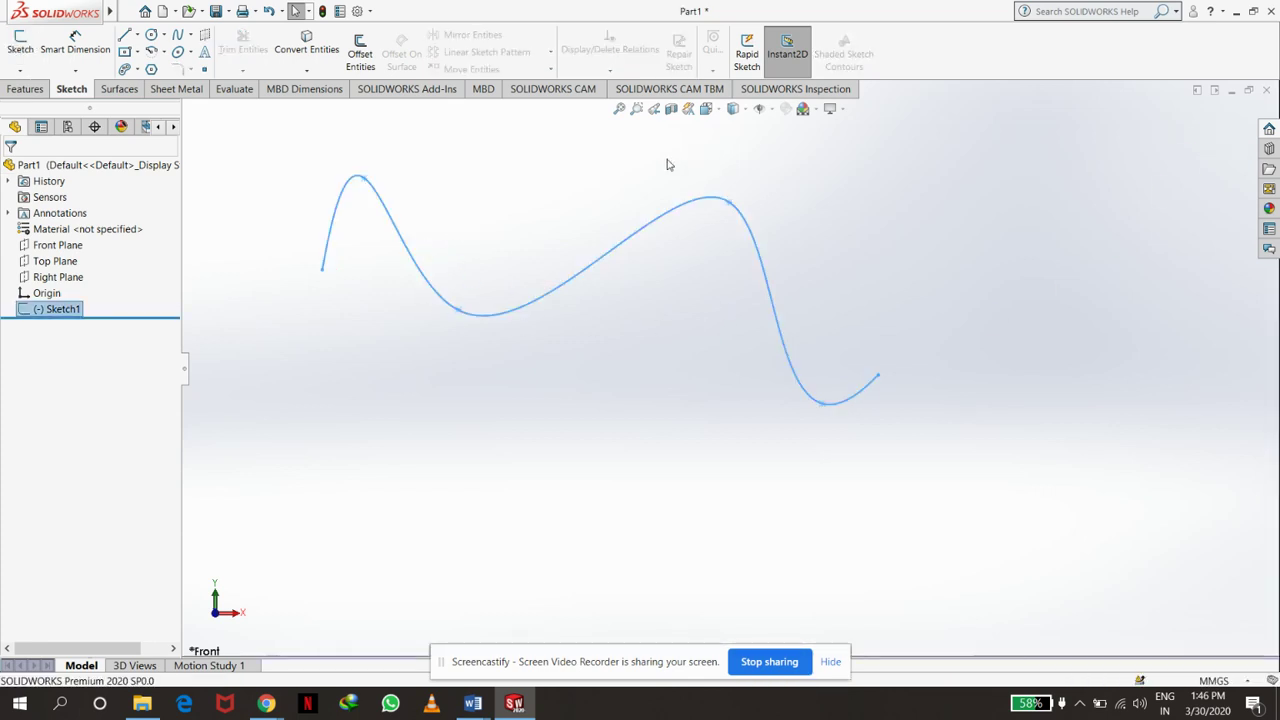
- Create Plane1 through the spline's end point, perpendicular to the spline
{"action": "left_click", "coordinate": [45, 90]}
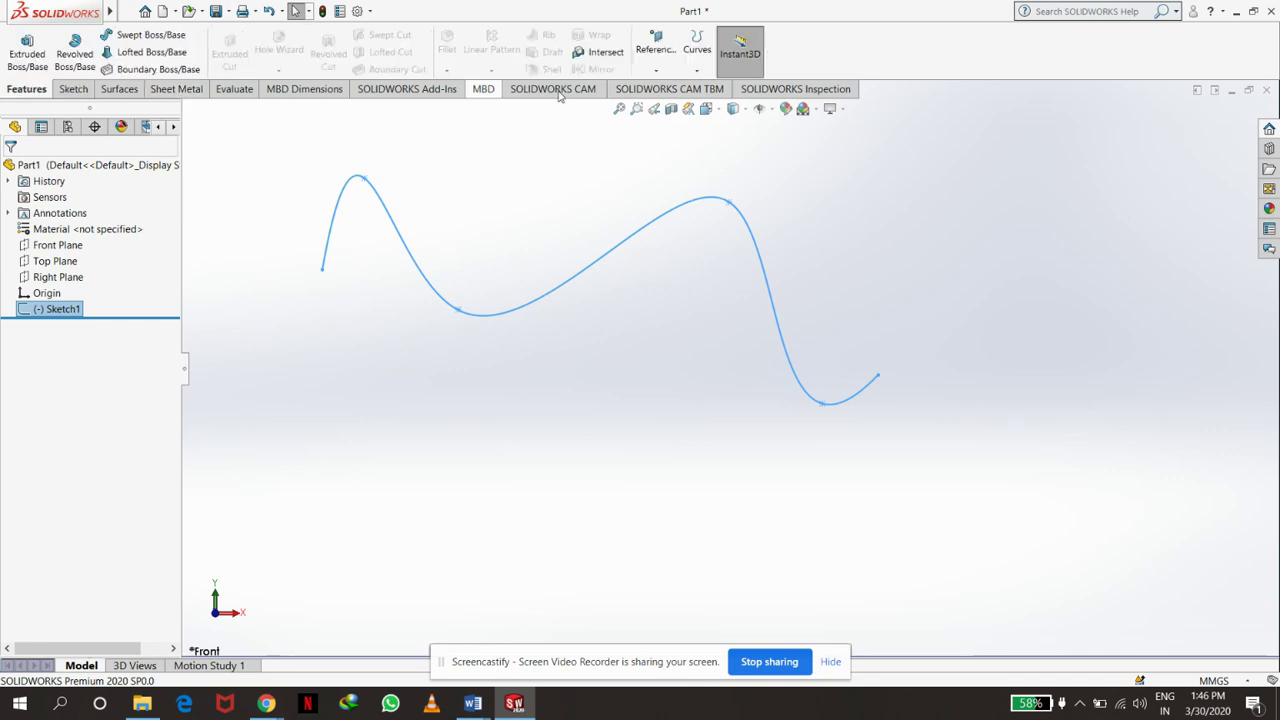
{"action": "left_click", "coordinate": [656, 68]}
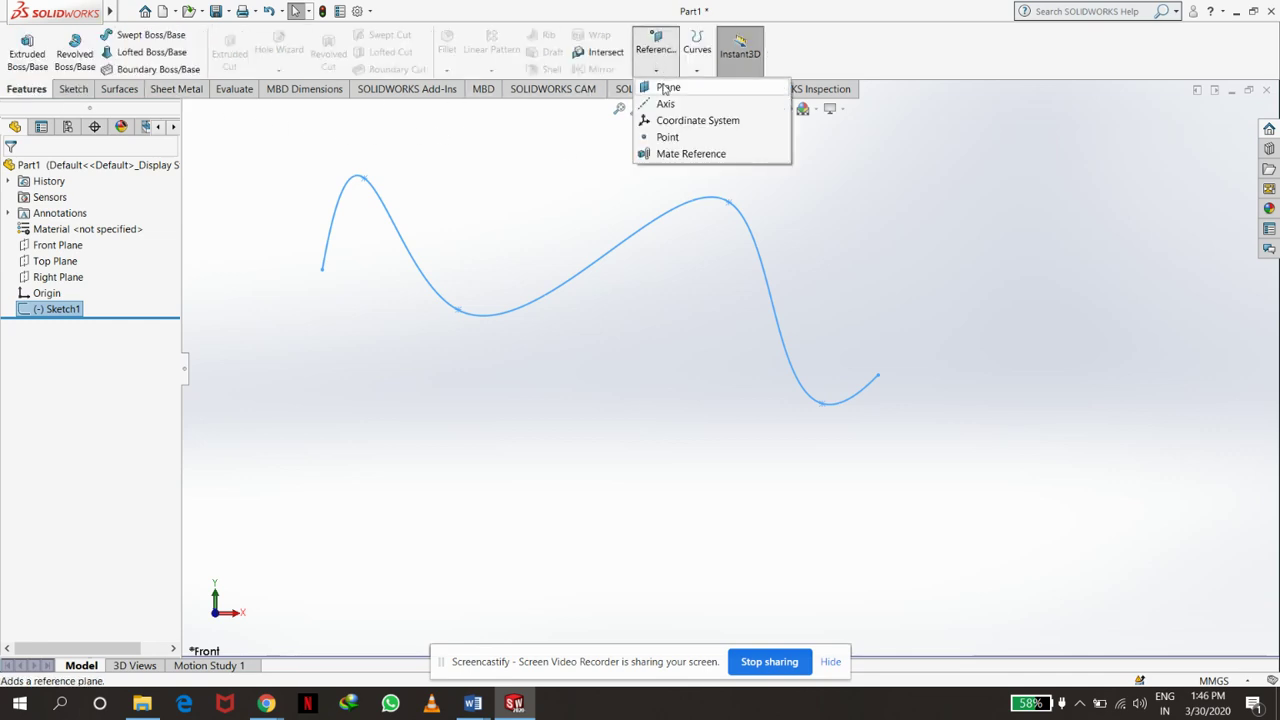
{"action": "left_click", "coordinate": [667, 88]}
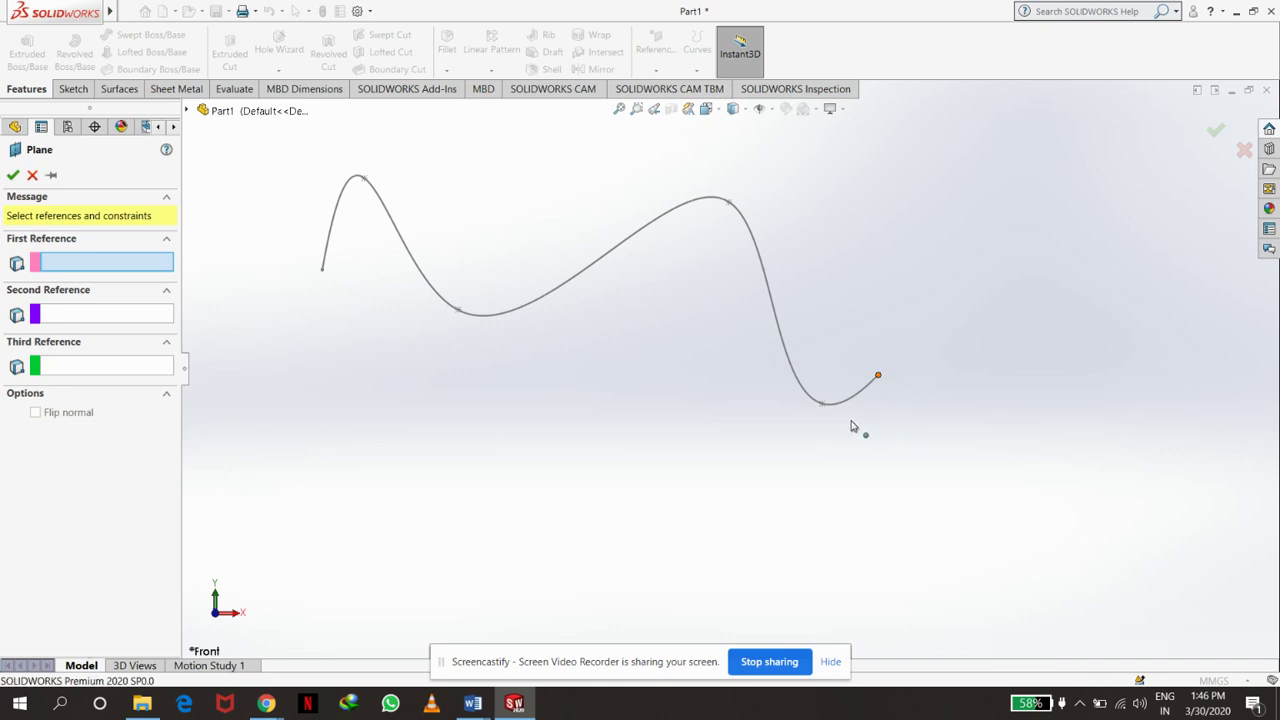
{"action": "left_click", "coordinate": [878, 375]}
{"action": "left_click", "coordinate": [851, 401]}
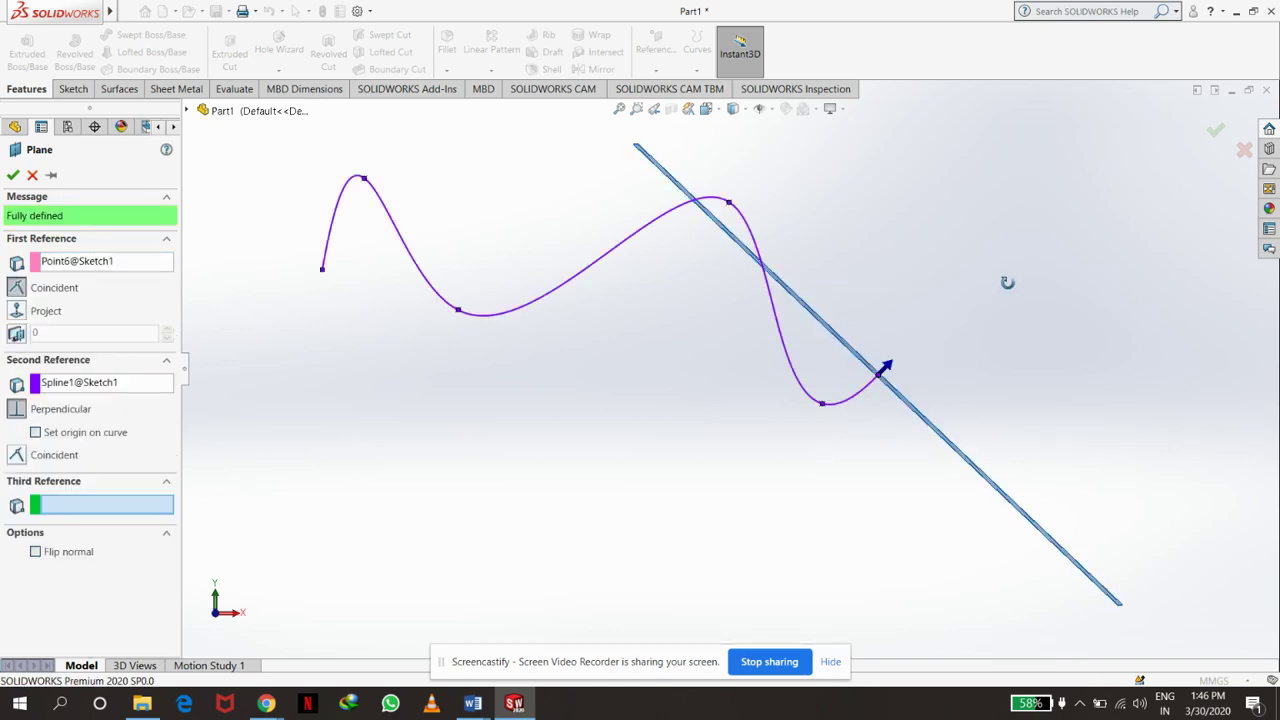
{"action": "middle_click_drag", "start_coordinate": [1006, 280], "coordinate": [930, 332]}
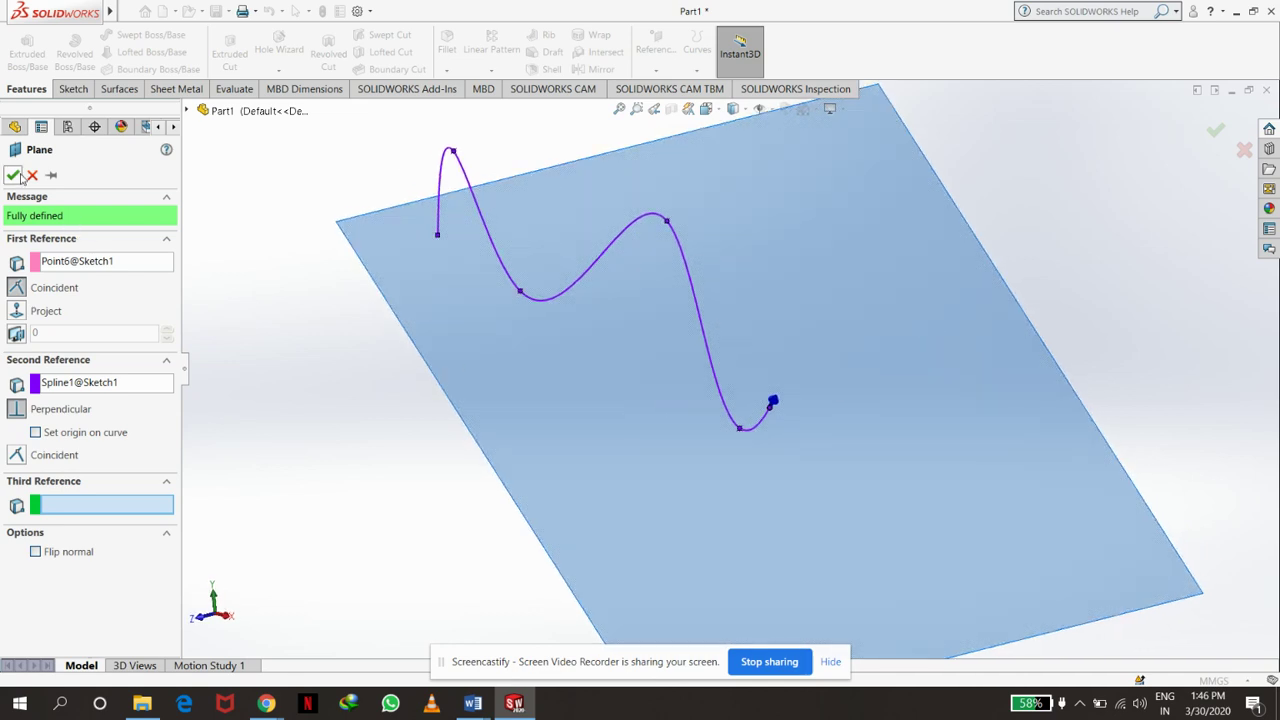
{"action": "left_click", "coordinate": [15, 175]}
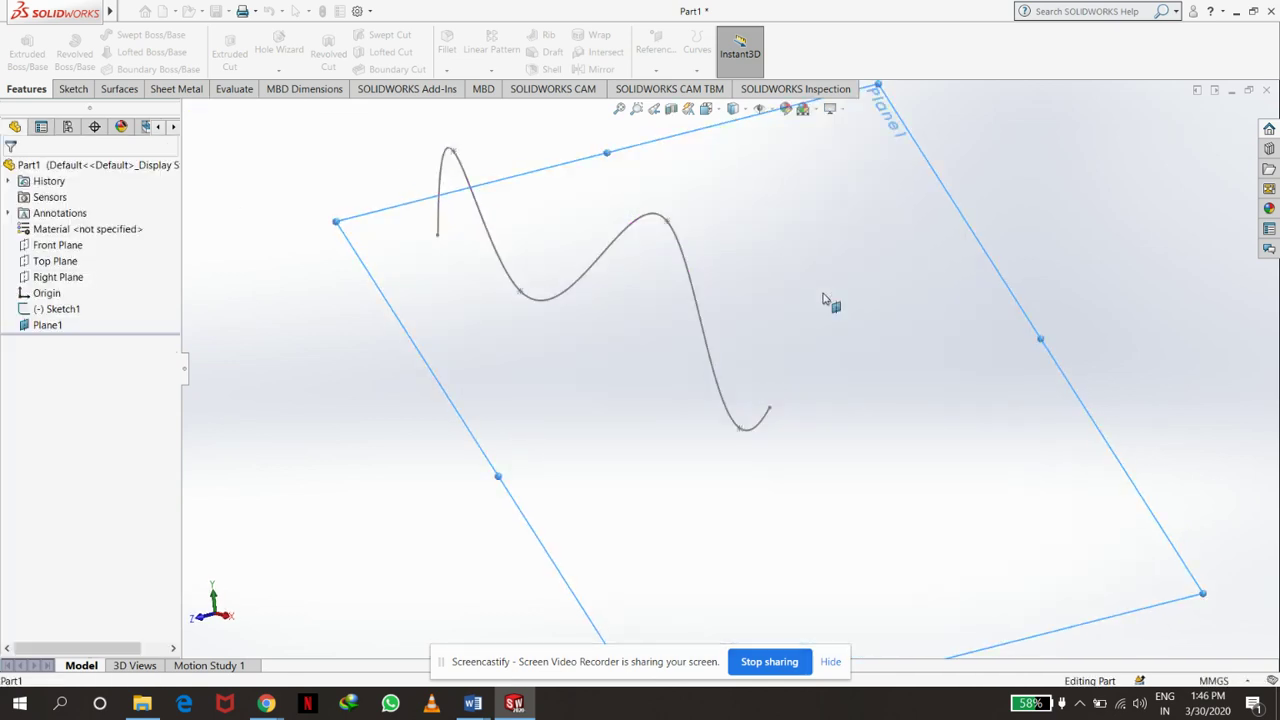
- Start a sketch on Plane1 and view it straight on
{"action": "left_click", "coordinate": [823, 298]}
{"action": "left_click", "coordinate": [878, 258]}
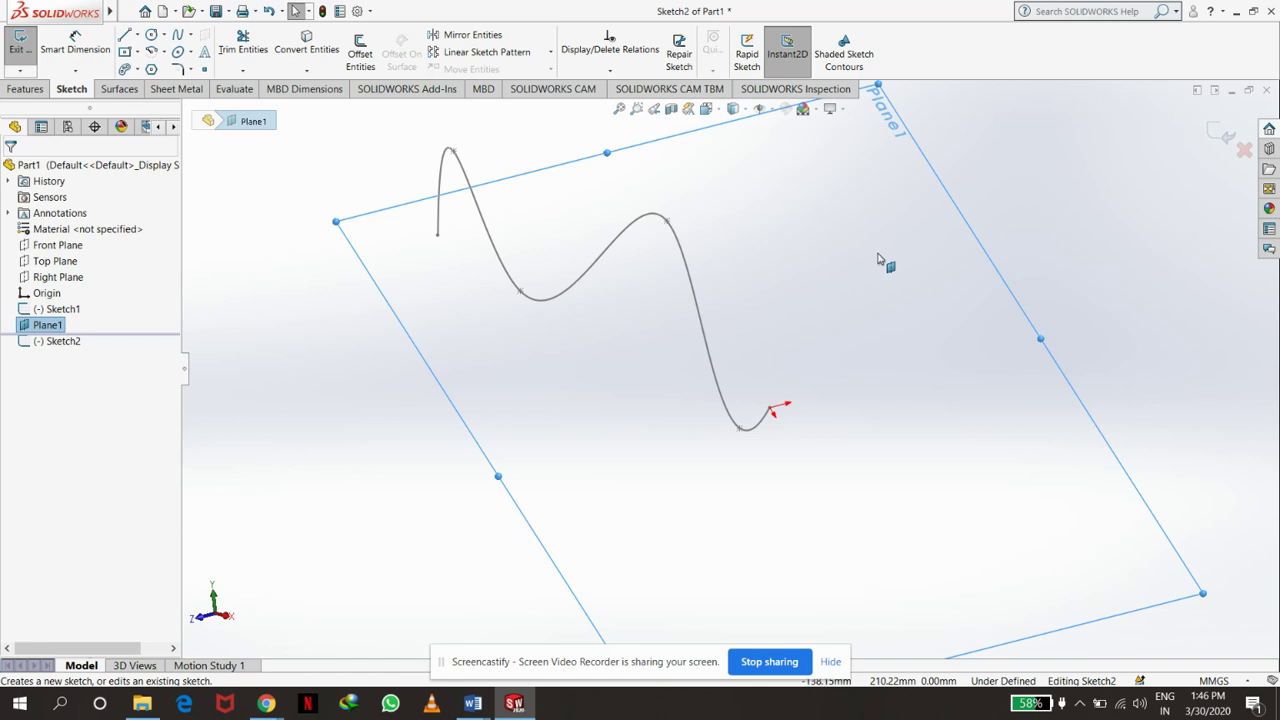
{"action": "left_click", "coordinate": [706, 110]}
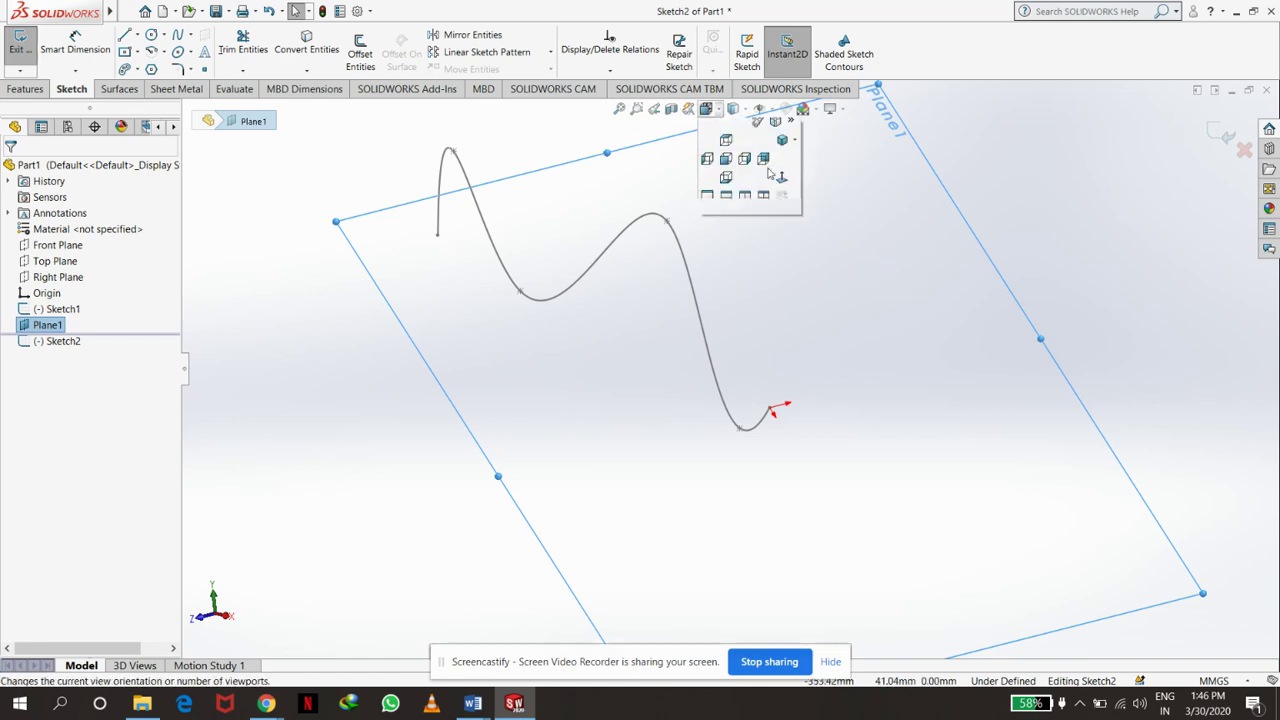
{"action": "left_click", "coordinate": [782, 147]}
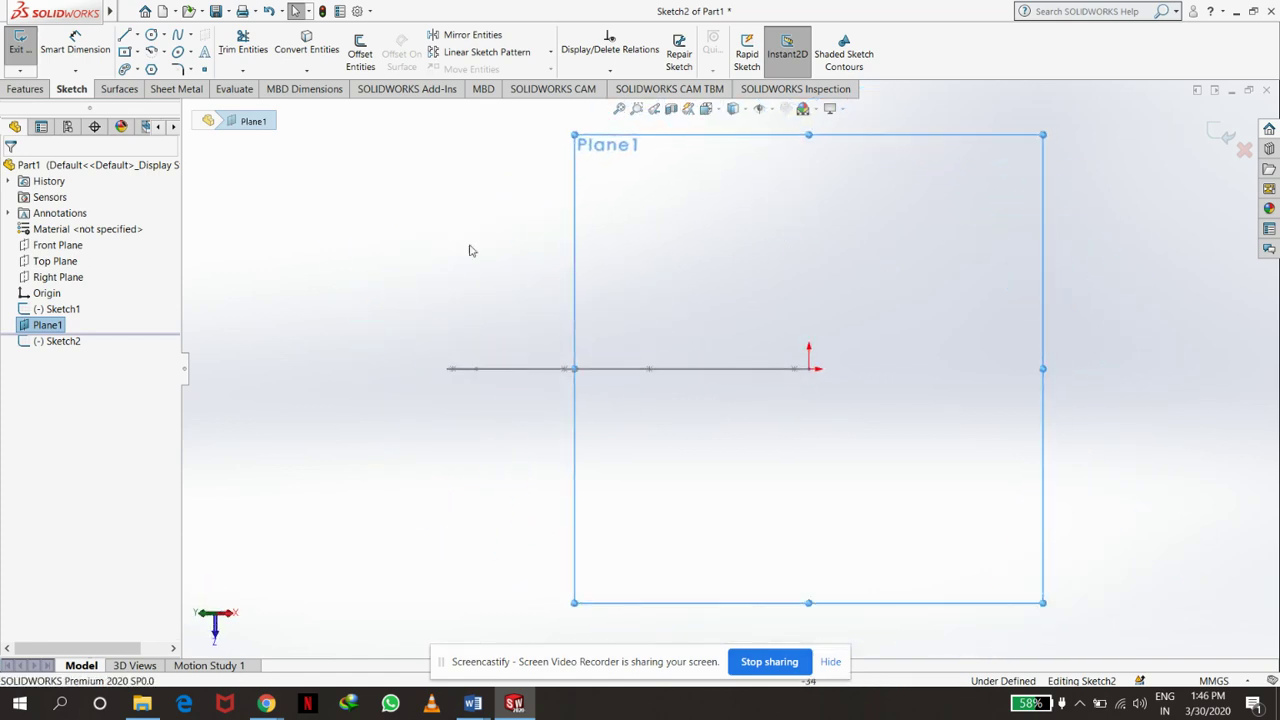
{"action": "left_click", "coordinate": [351, 217]}
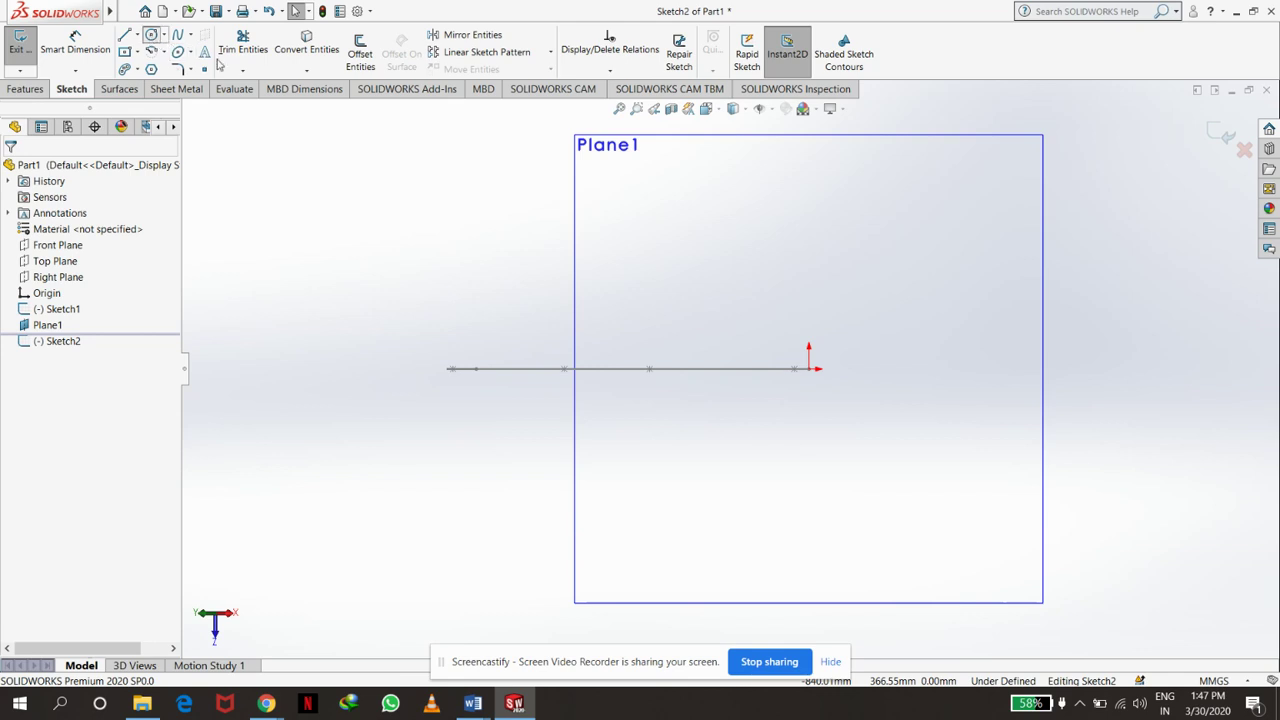
- Draw a radius 20.54 circle centred on the spline's end, then hide Plane1
{"action": "left_click", "coordinate": [809, 369]}
{"action": "left_click", "coordinate": [820, 361]}
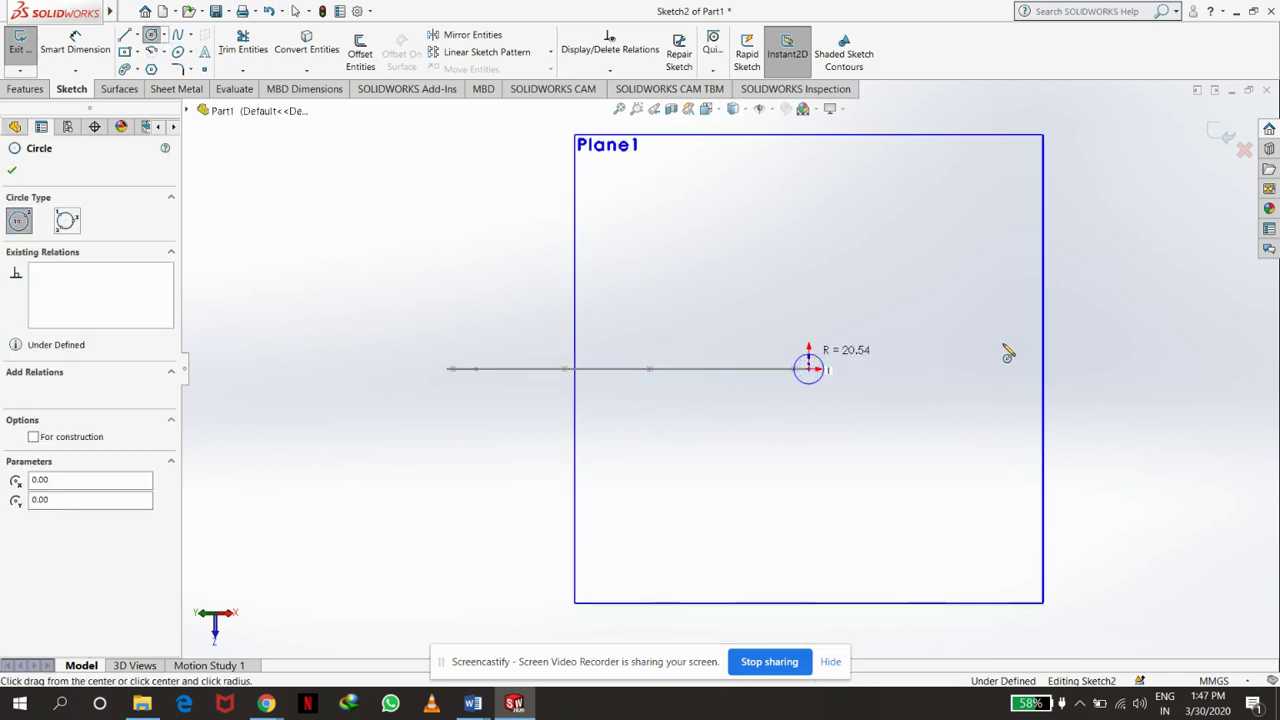
{"action": "left_click", "coordinate": [1220, 135]}
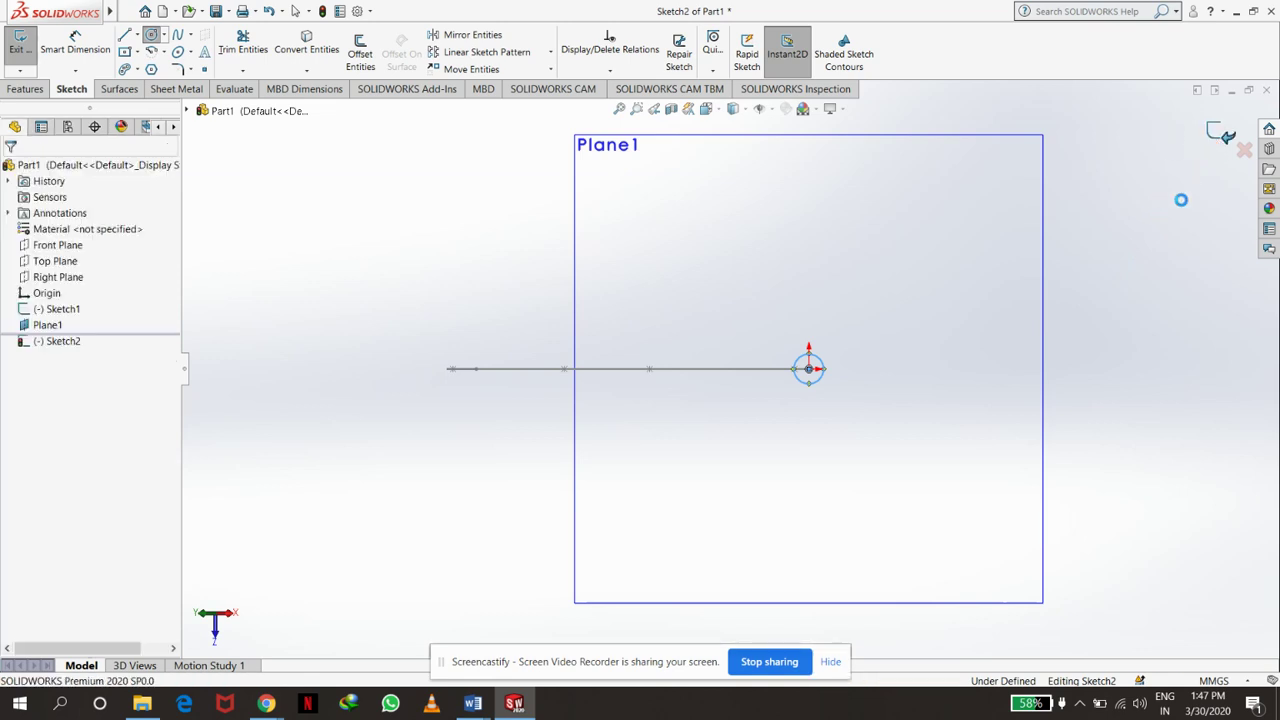
{"action": "left_click", "coordinate": [880, 163]}
{"action": "key", "text": "Escape"}
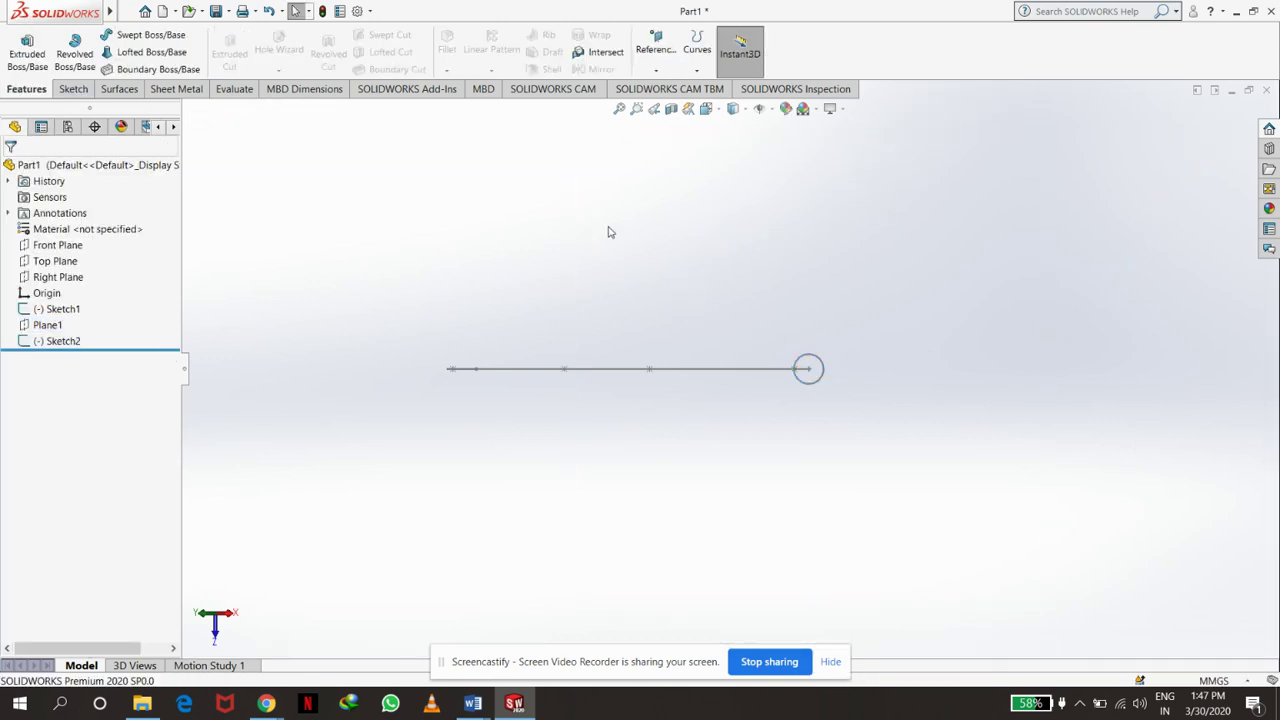
- Sweep the Sketch2 circle along the Sketch1 spline to create Sweep1
{"action": "mouse_move", "coordinate": [620, 214]}
{"action": "middle_mouse_down"}
{"action": "mouse_move", "coordinate": [682, 387]}
{"action": "mouse_move", "coordinate": [661, 410]}
{"action": "middle_mouse_up"}
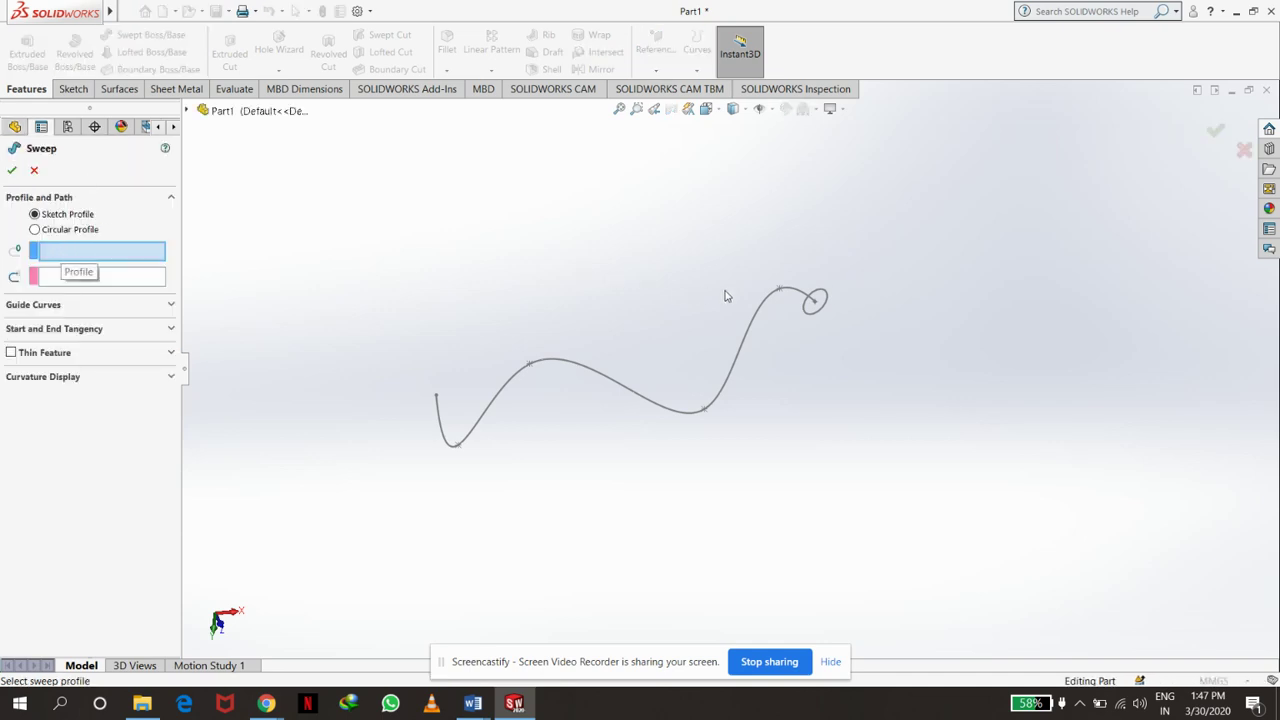
{"action": "left_click", "coordinate": [818, 300]}
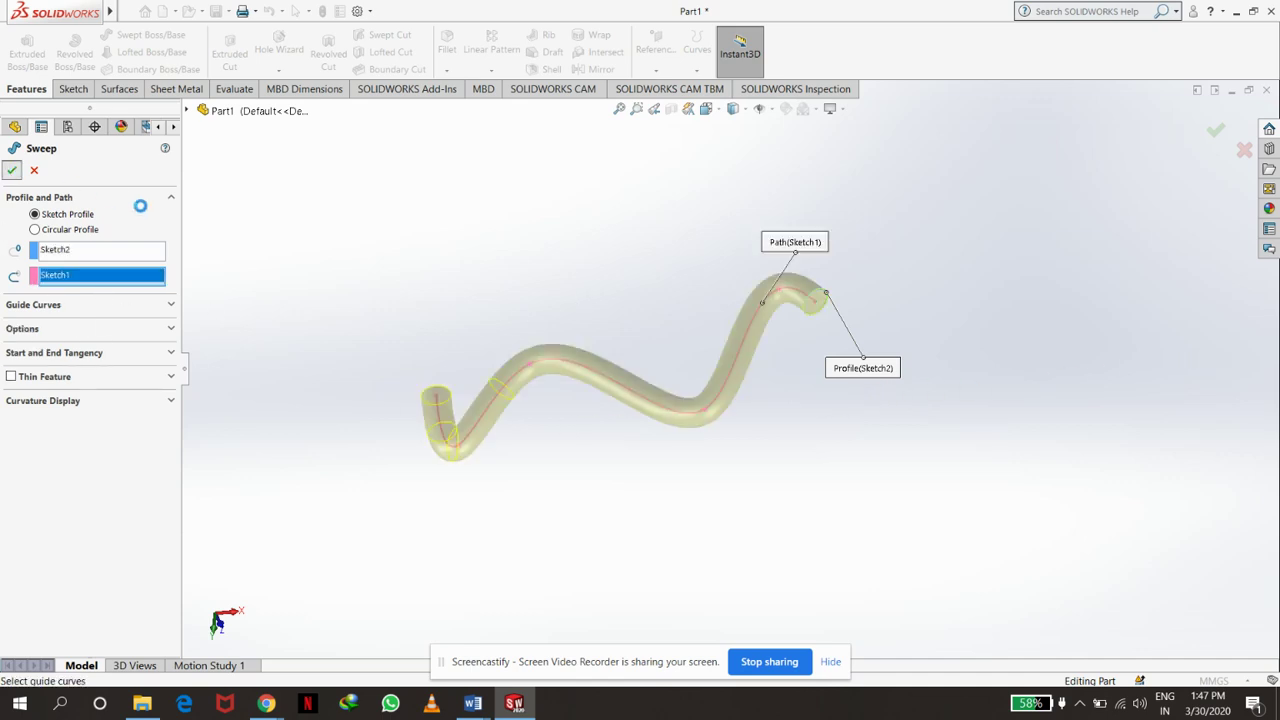
{"action": "key", "text": "Return"}
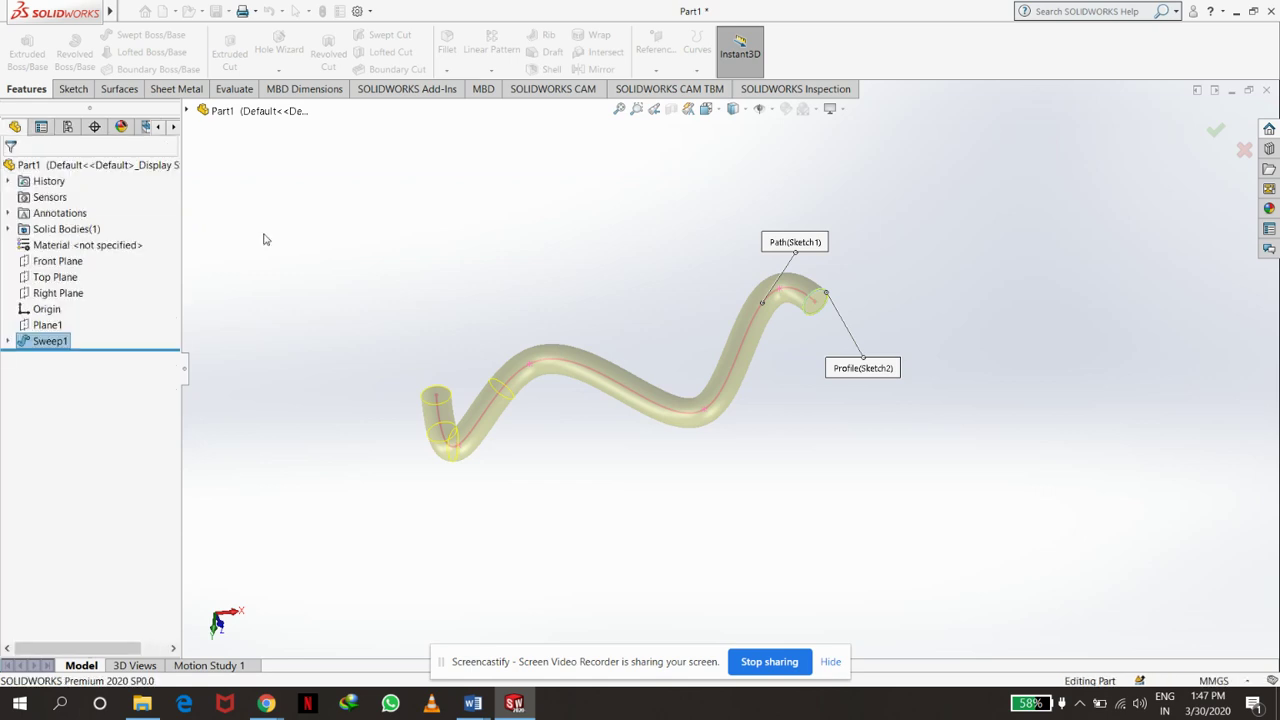
- Orbit the Sweep1 tube to inspect it from several angles
{"action": "middle_click_drag", "start_coordinate": [451, 260], "coordinate": [731, 343]}
{"action": "key", "text": "Escape"}
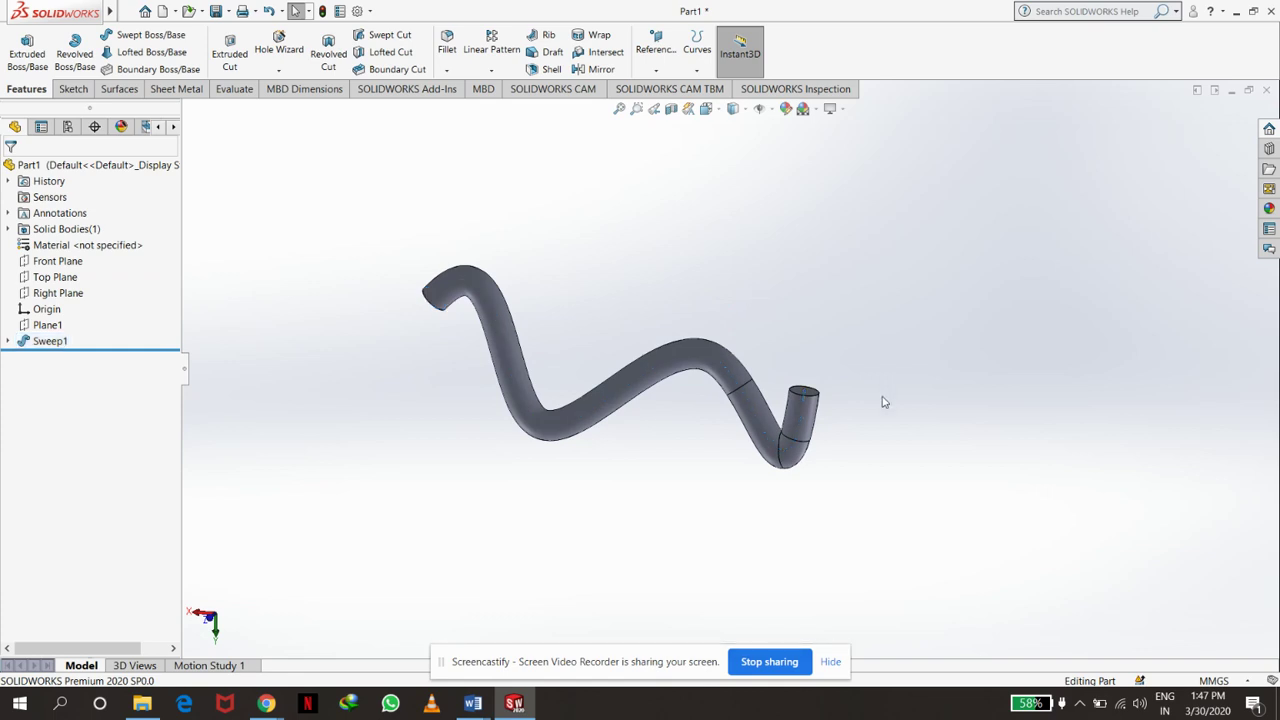
{"action": "mouse_move", "coordinate": [882, 341]}
{"action": "middle_mouse_down"}
{"action": "mouse_move", "coordinate": [937, 221]}
{"action": "mouse_move", "coordinate": [414, 446]}
{"action": "mouse_move", "coordinate": [771, 401]}
{"action": "middle_mouse_up"}
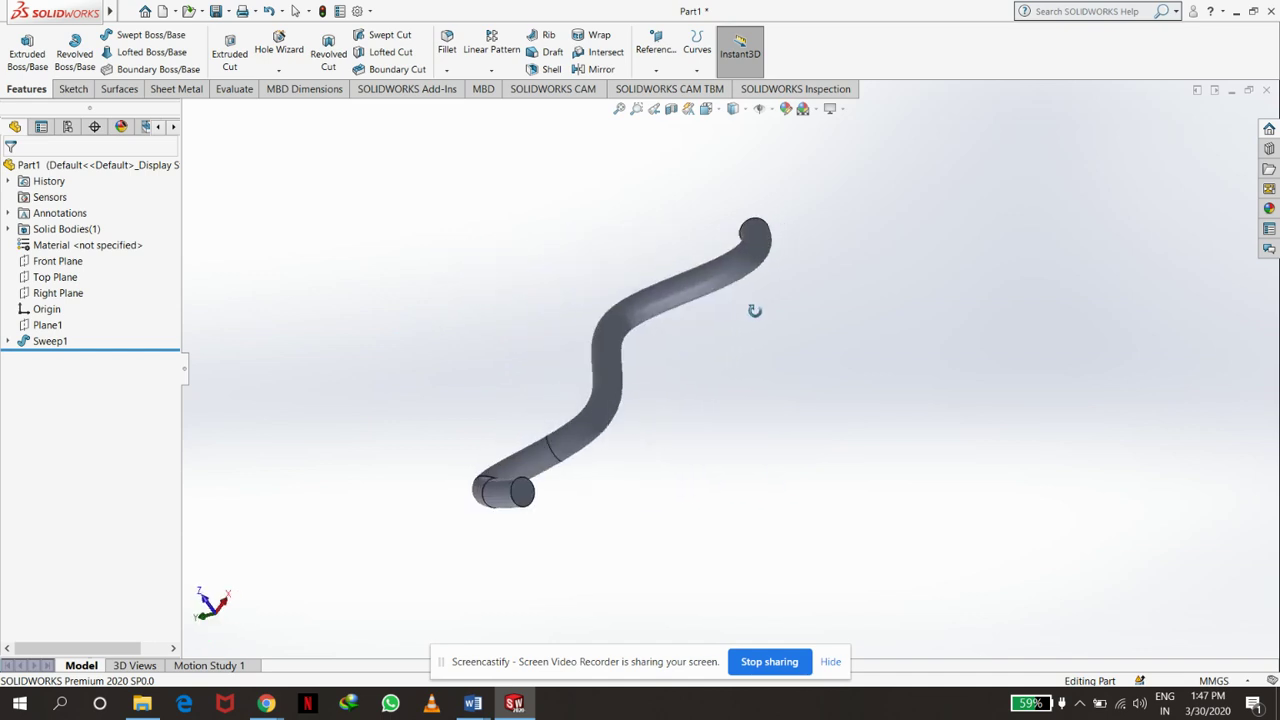
{"action": "middle_click_drag", "start_coordinate": [771, 401], "coordinate": [773, 408]}
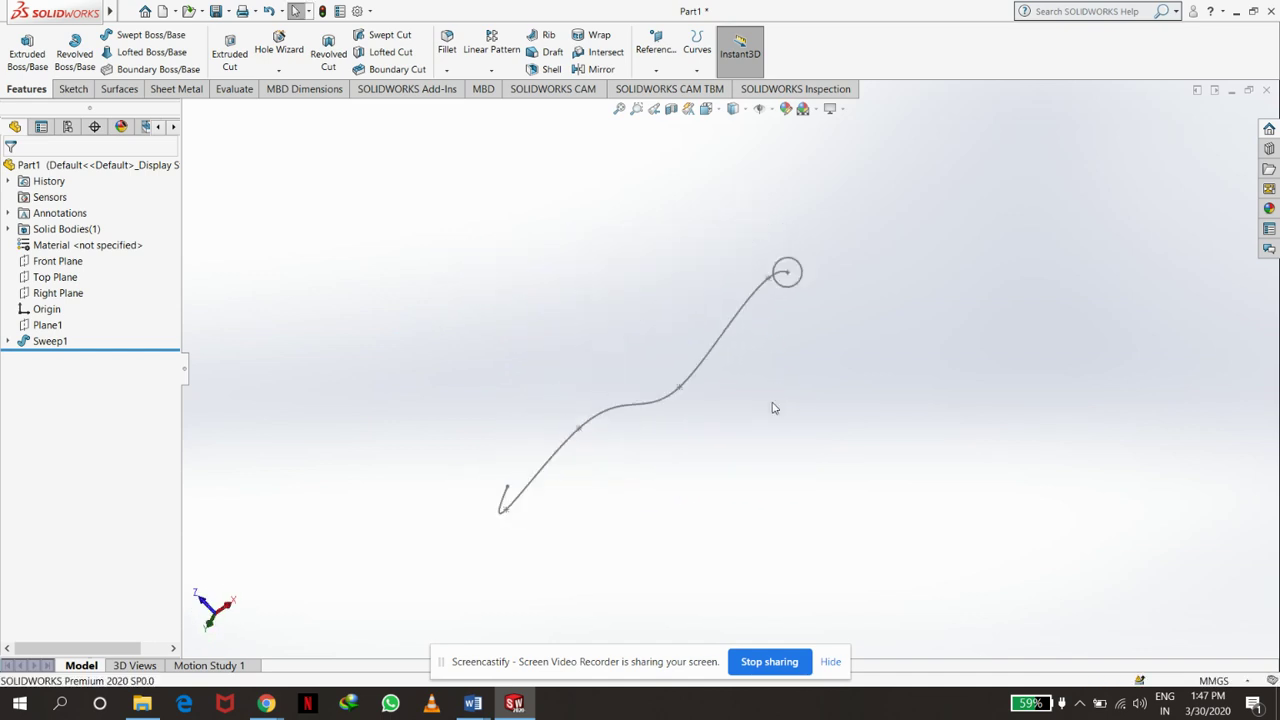
- Undo Sweep1, the circle sketch and Plane1, returning to Sketch1 in Front view
{"action": "key", "text": "ctrl+z"}
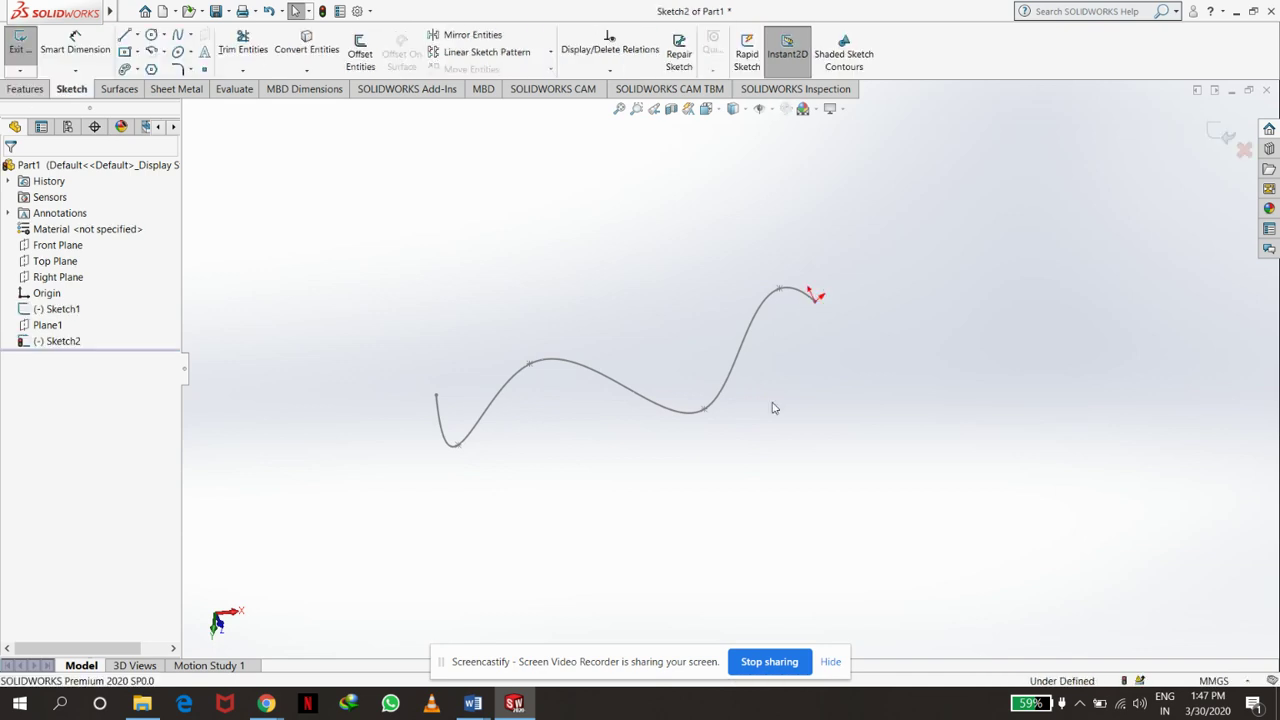
{"action": "key", "text": "ctrl+z"}
{"action": "key", "text": "ctrl+1"}
{"action": "key", "text": "ctrl+z"}
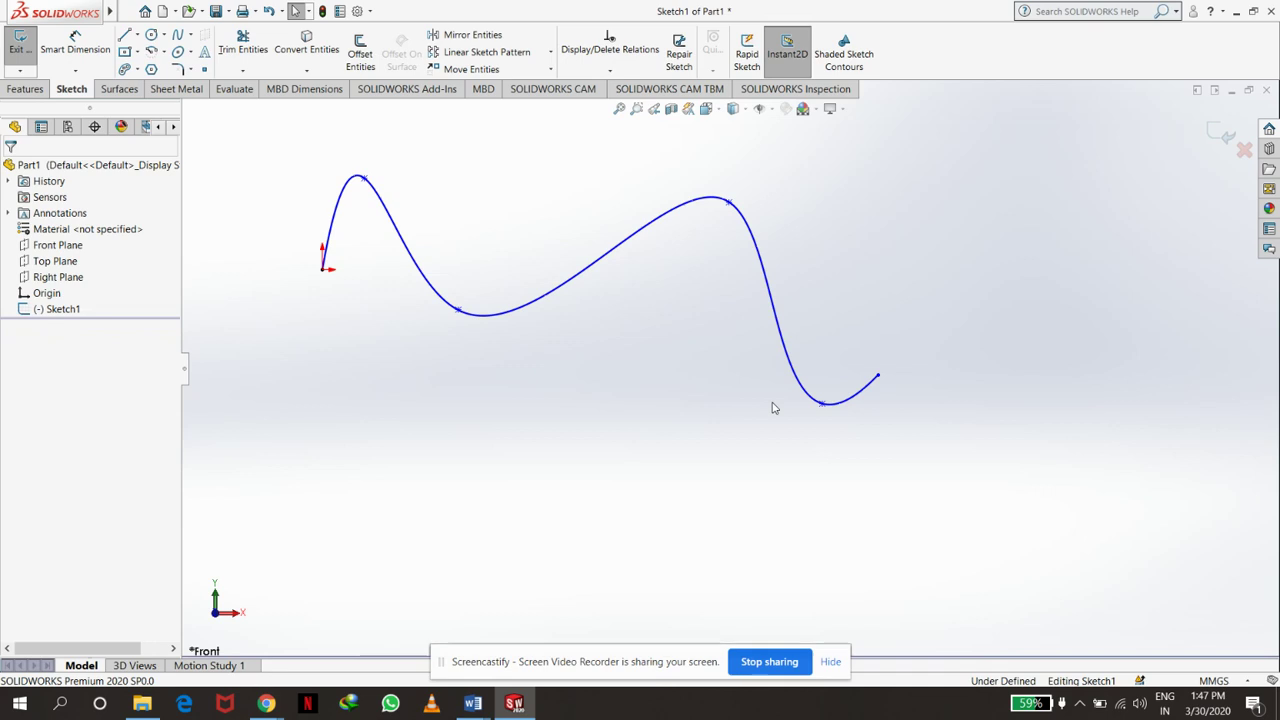
{"action": "key", "text": "ctrl+z"}
{"action": "middle_click_drag", "start_coordinate": [275, 252], "coordinate": [451, 306], "text": "ctrl"}
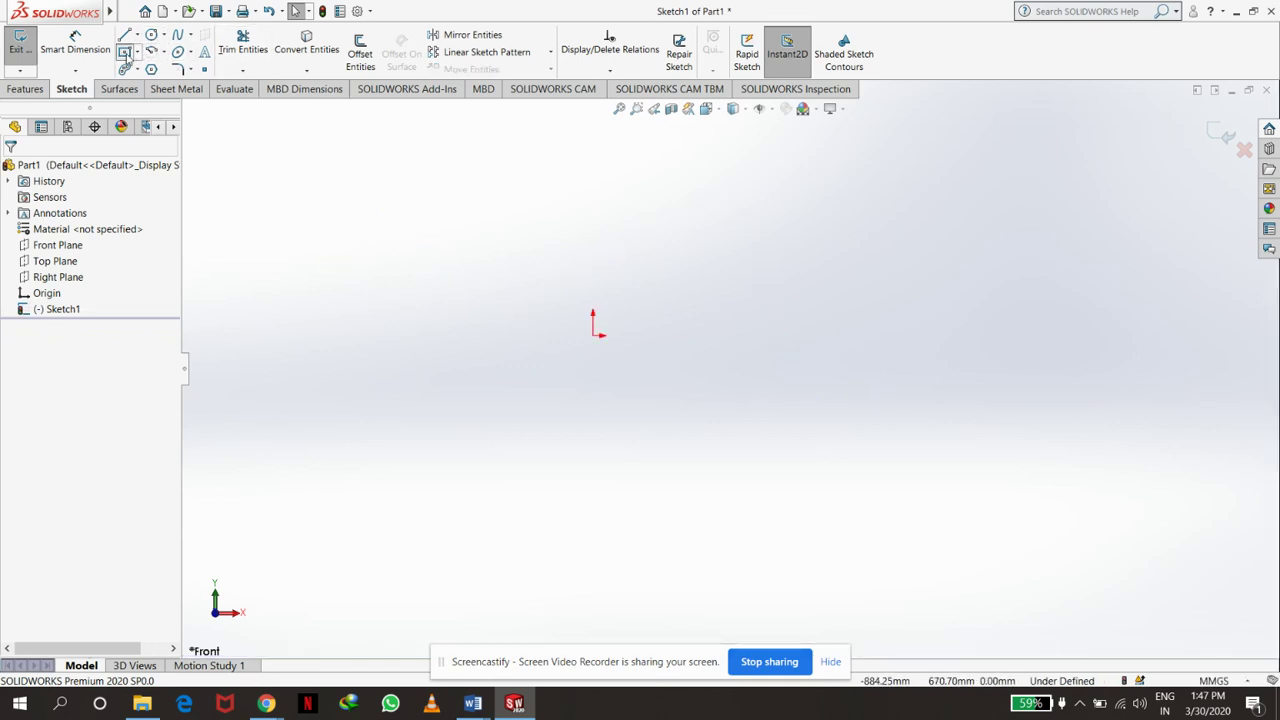
- Draw a centre rectangle anchored on the origin and begin extruding it
{"action": "left_click", "coordinate": [597, 335]}
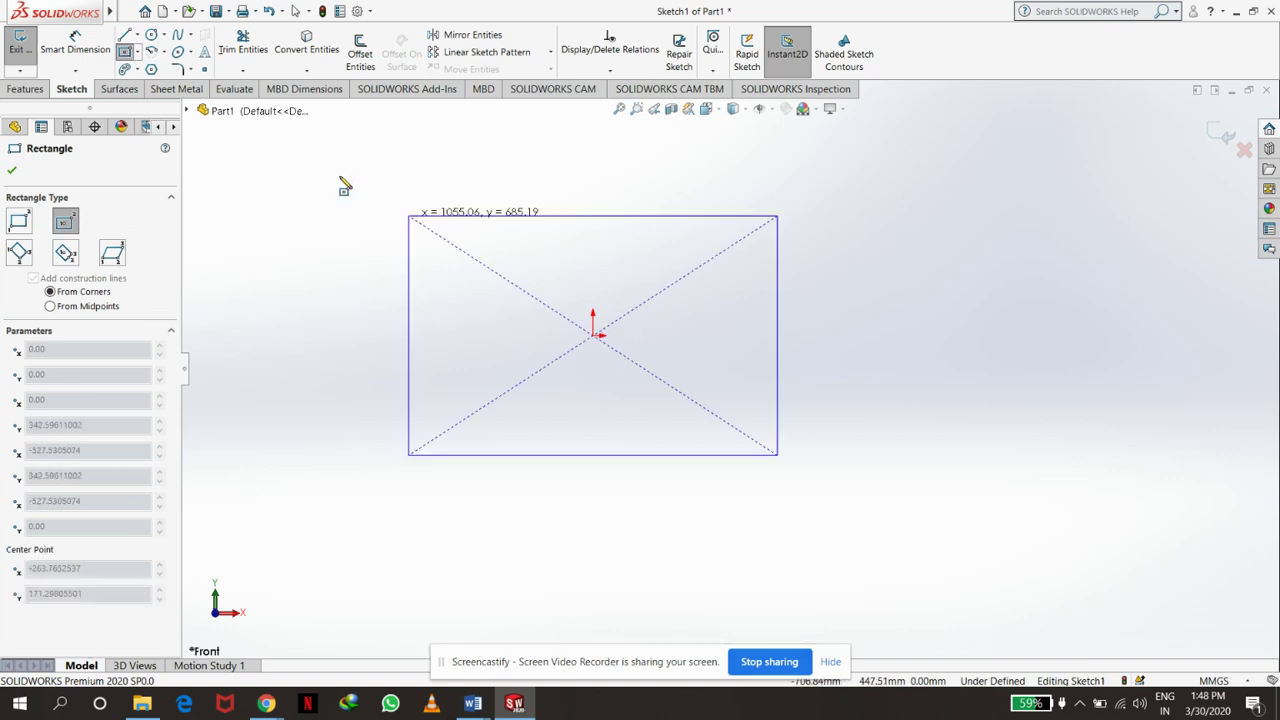
{"action": "left_click", "coordinate": [345, 185]}
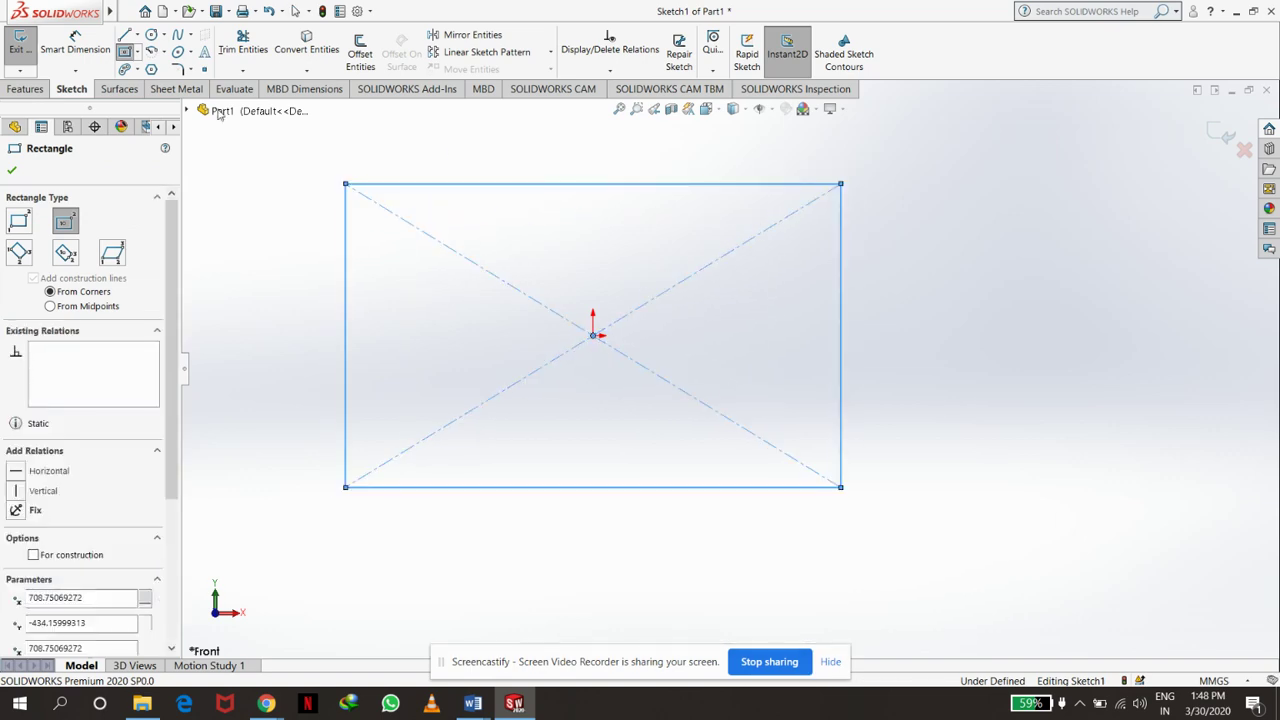
{"action": "left_click", "coordinate": [9, 92]}
{"action": "left_click", "coordinate": [27, 55]}
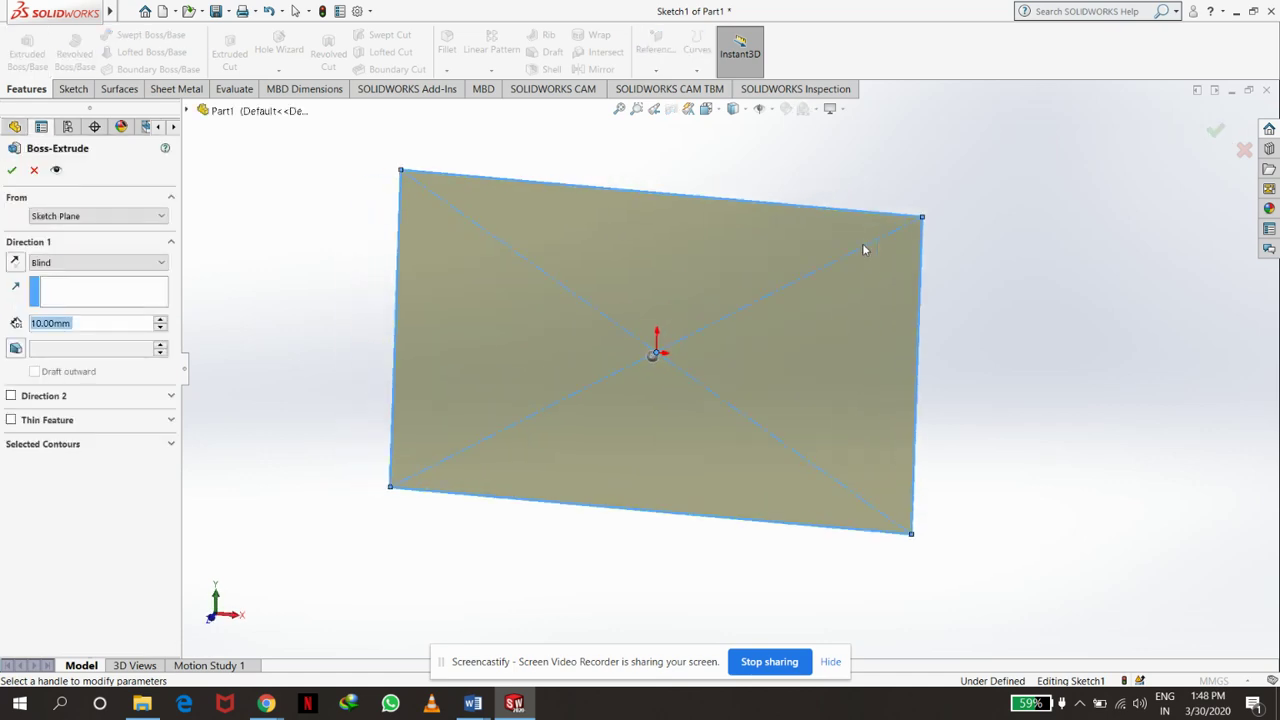
- Set the Boss-Extrude depth to 100 mm and accept it to form the plate
{"action": "type", "text": "50"}
{"action": "key", "text": "Return"}
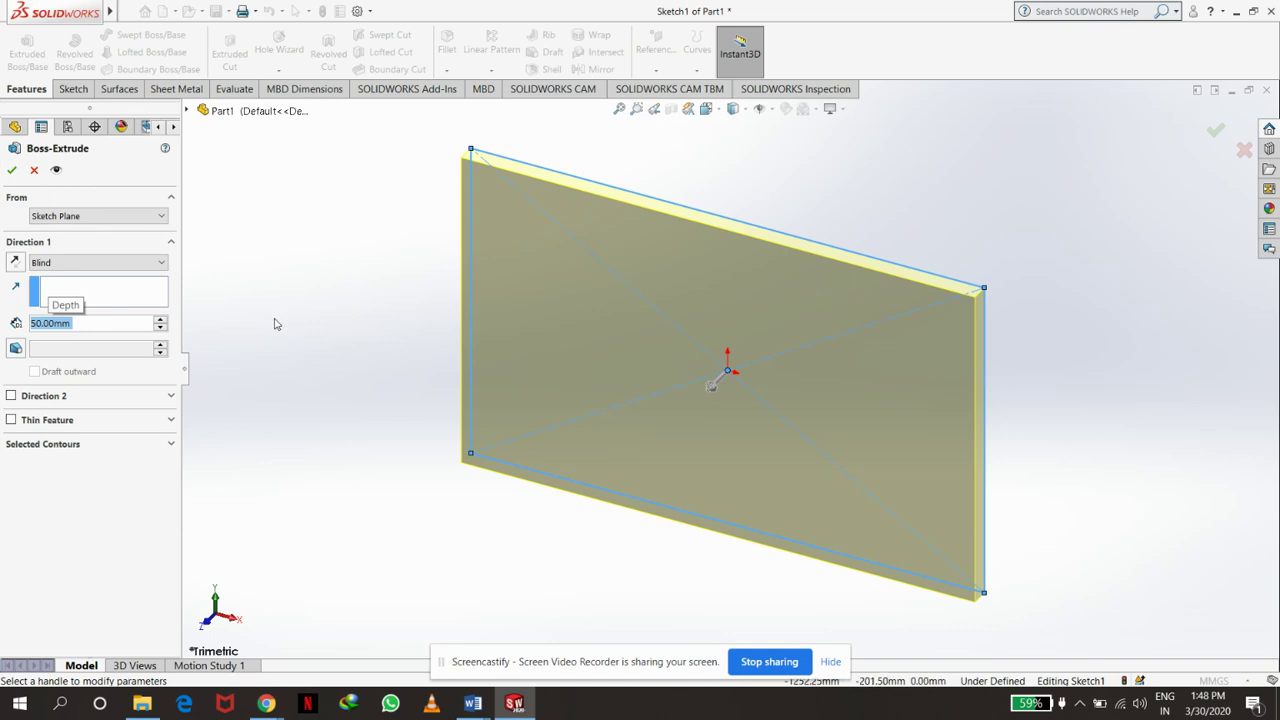
{"action": "type", "text": "1000"}
{"action": "key", "text": "Return"}
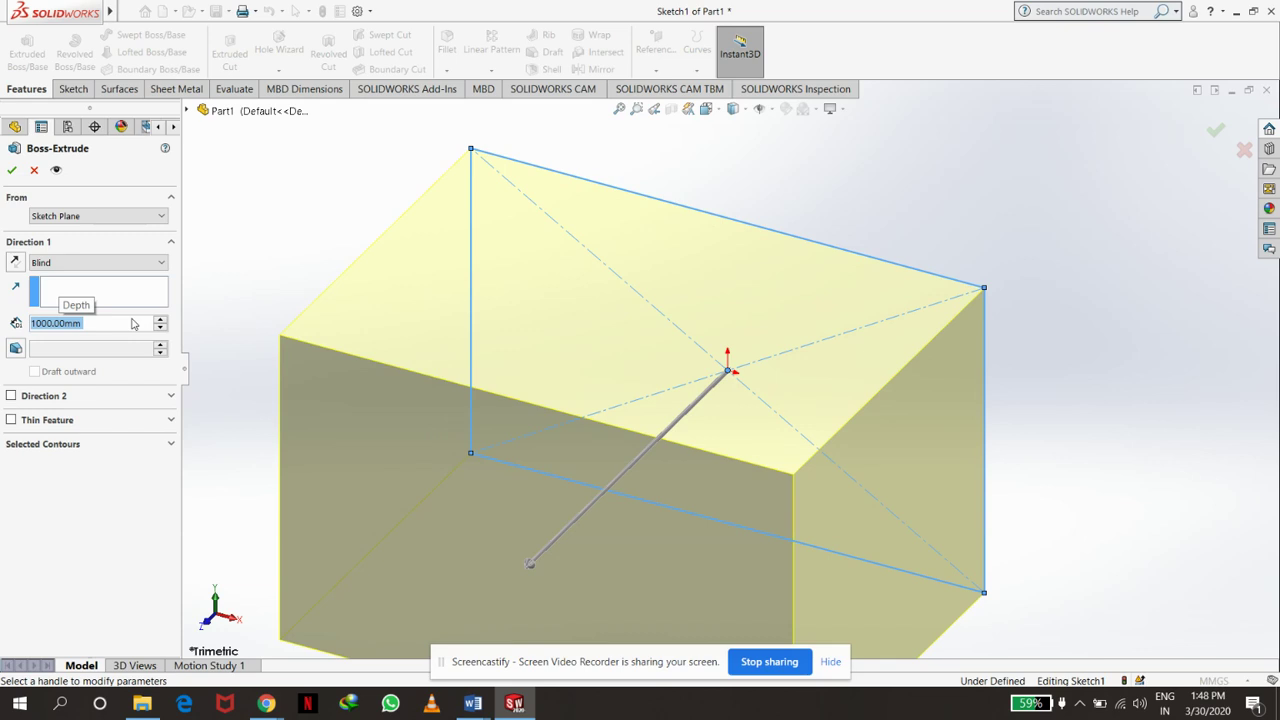
{"action": "type", "text": "1000"}
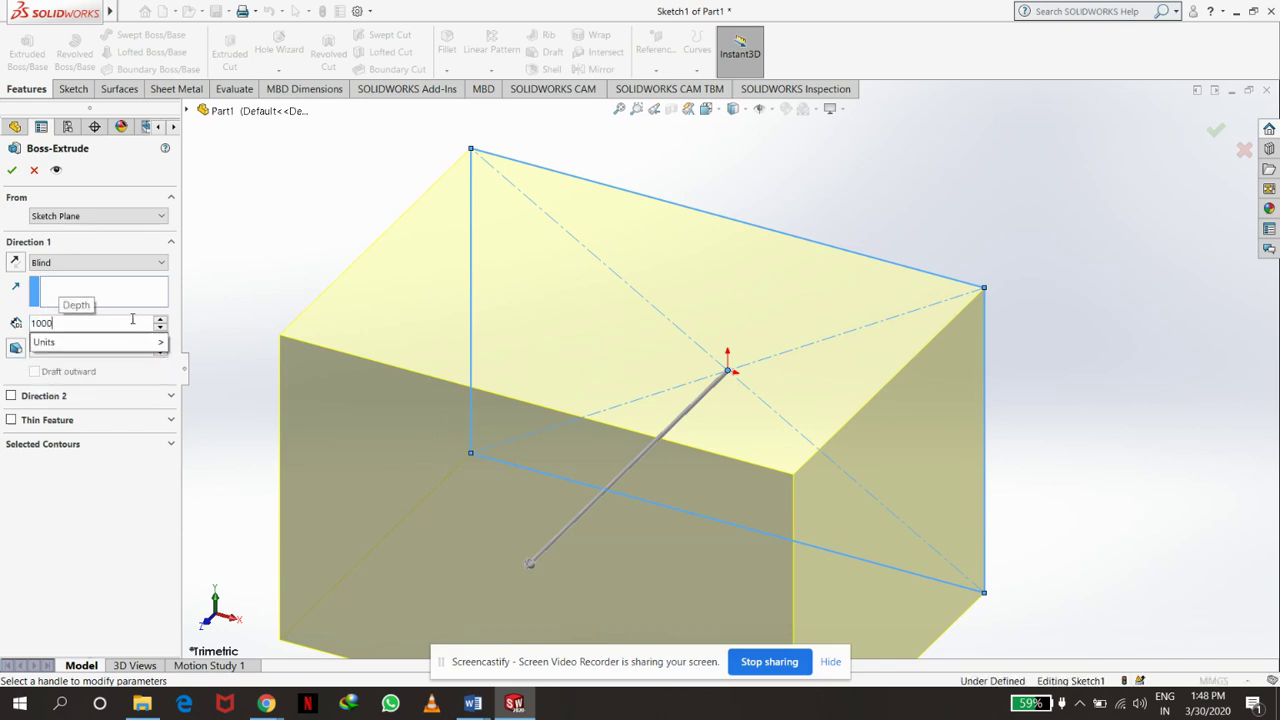
{"action": "key", "text": "BackSpace"}
{"action": "key", "text": "Return"}
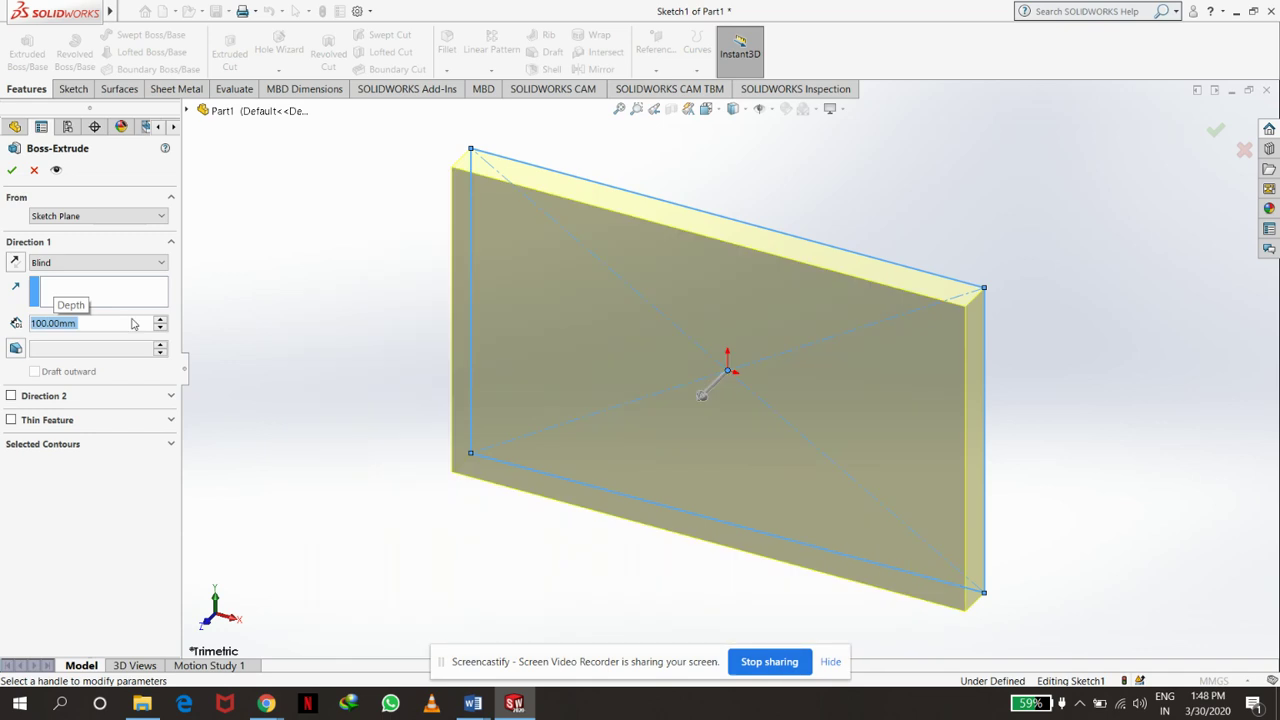
{"action": "left_click", "coordinate": [12, 170]}
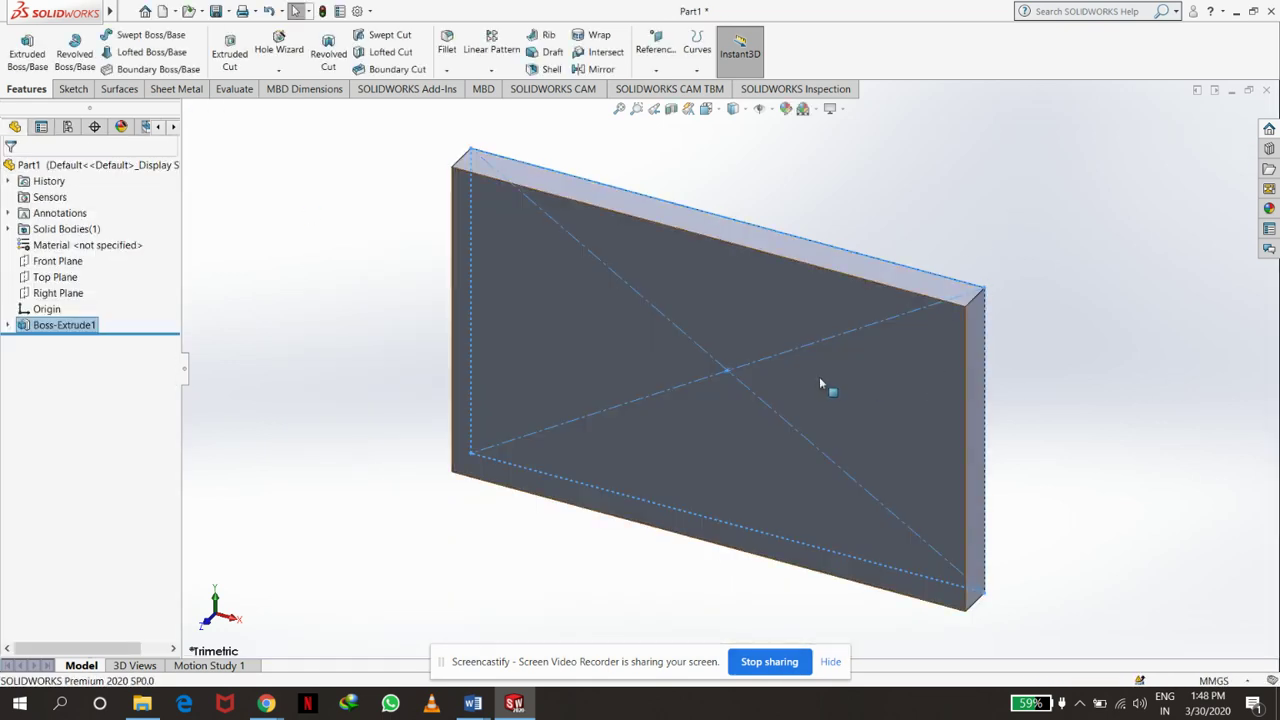
- Start a sketch on the plate's front face and view it straight on
{"action": "left_click", "coordinate": [888, 410]}
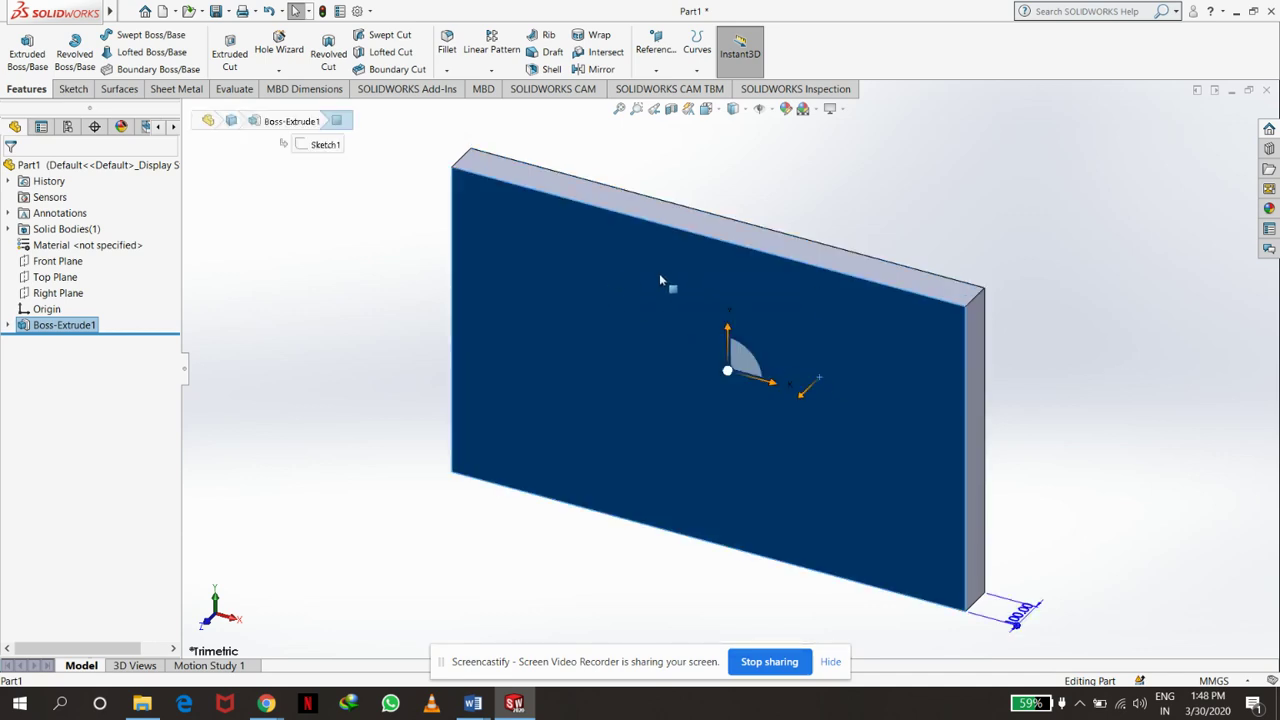
{"action": "left_click", "coordinate": [722, 240]}
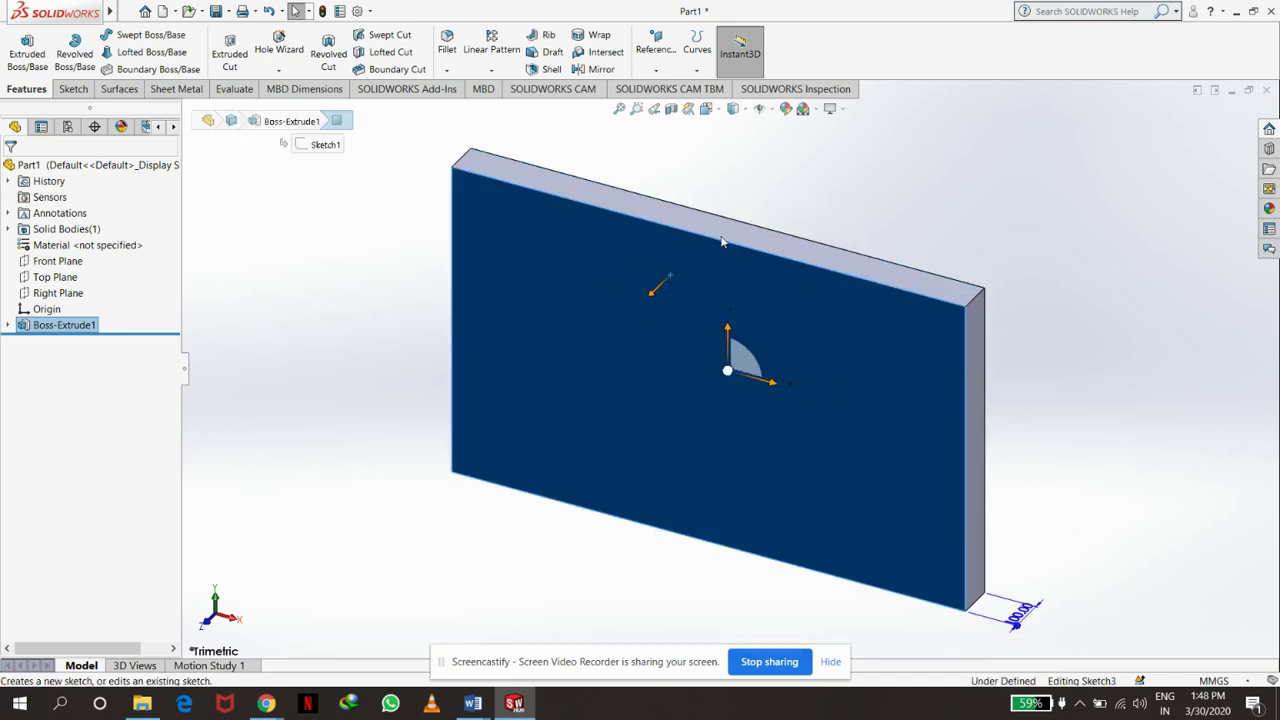
{"action": "left_click", "coordinate": [706, 108]}
{"action": "left_click", "coordinate": [782, 186]}
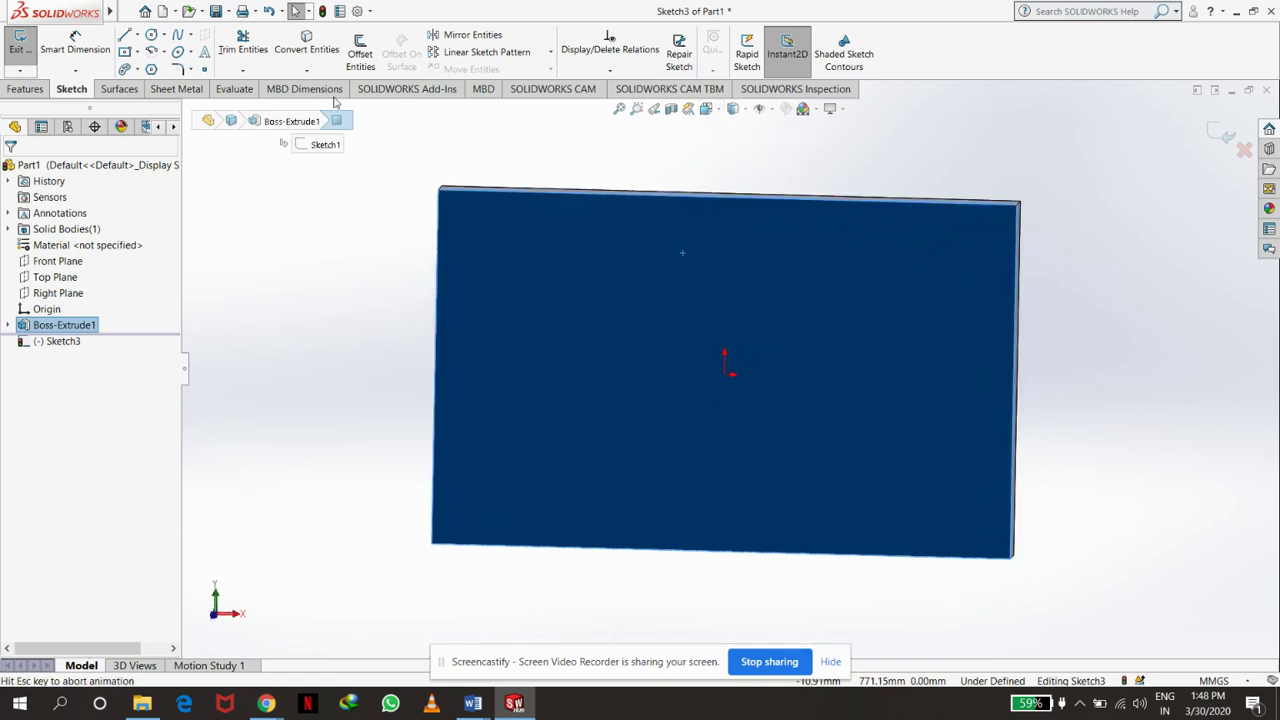
- Draw a spline from the left edge through a crest and trough to the right edge
{"action": "left_click", "coordinate": [181, 38]}
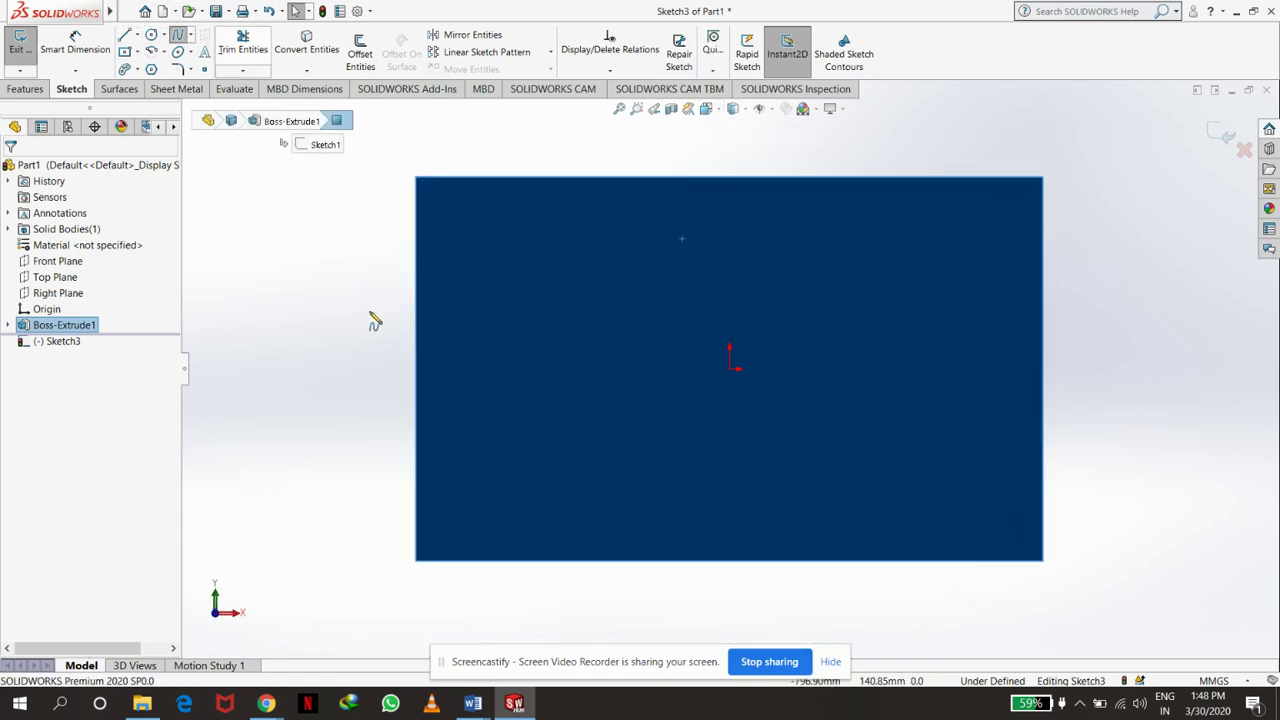
{"action": "left_click", "coordinate": [416, 368]}
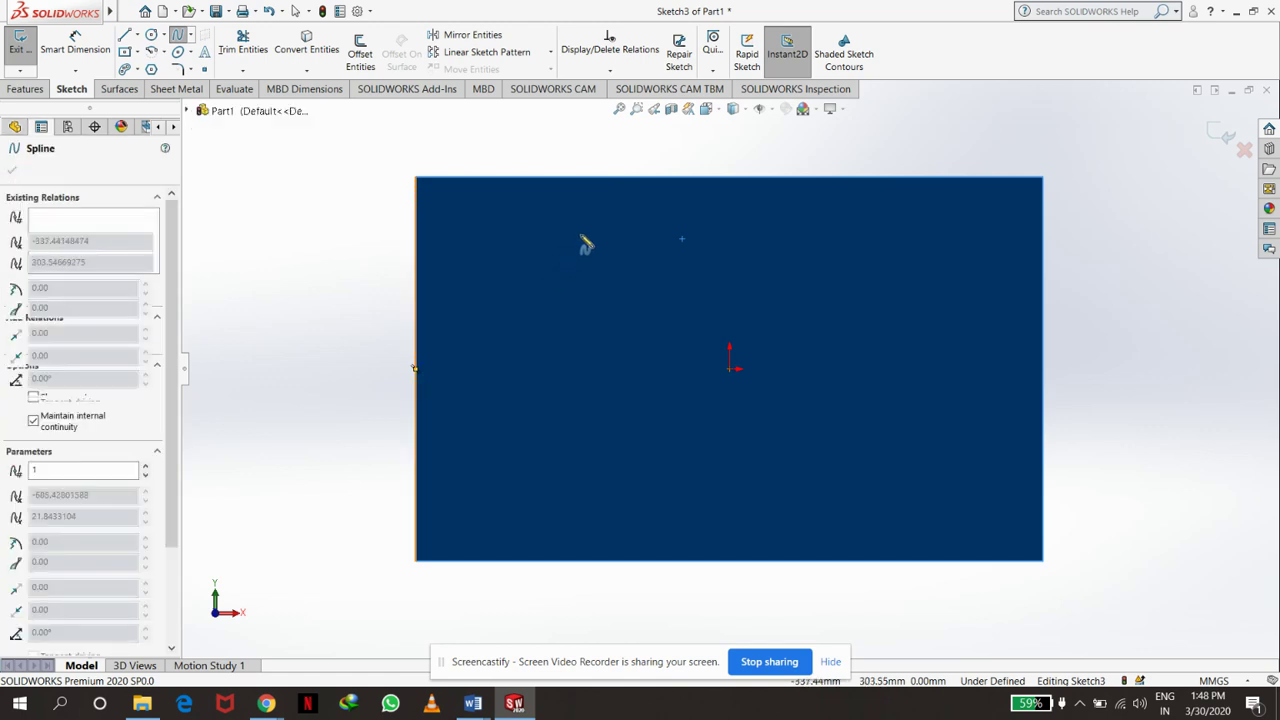
{"action": "left_click", "coordinate": [583, 234]}
{"action": "left_click", "coordinate": [763, 466]}
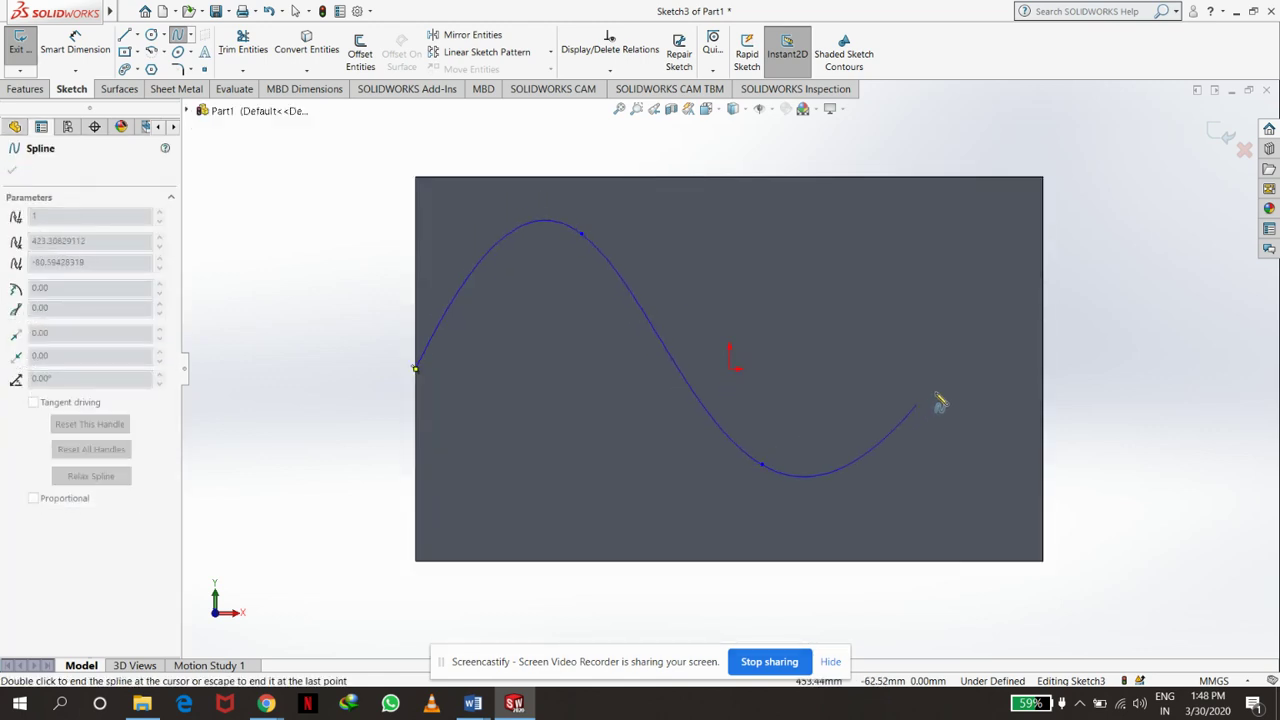
{"action": "left_click", "coordinate": [1044, 290]}
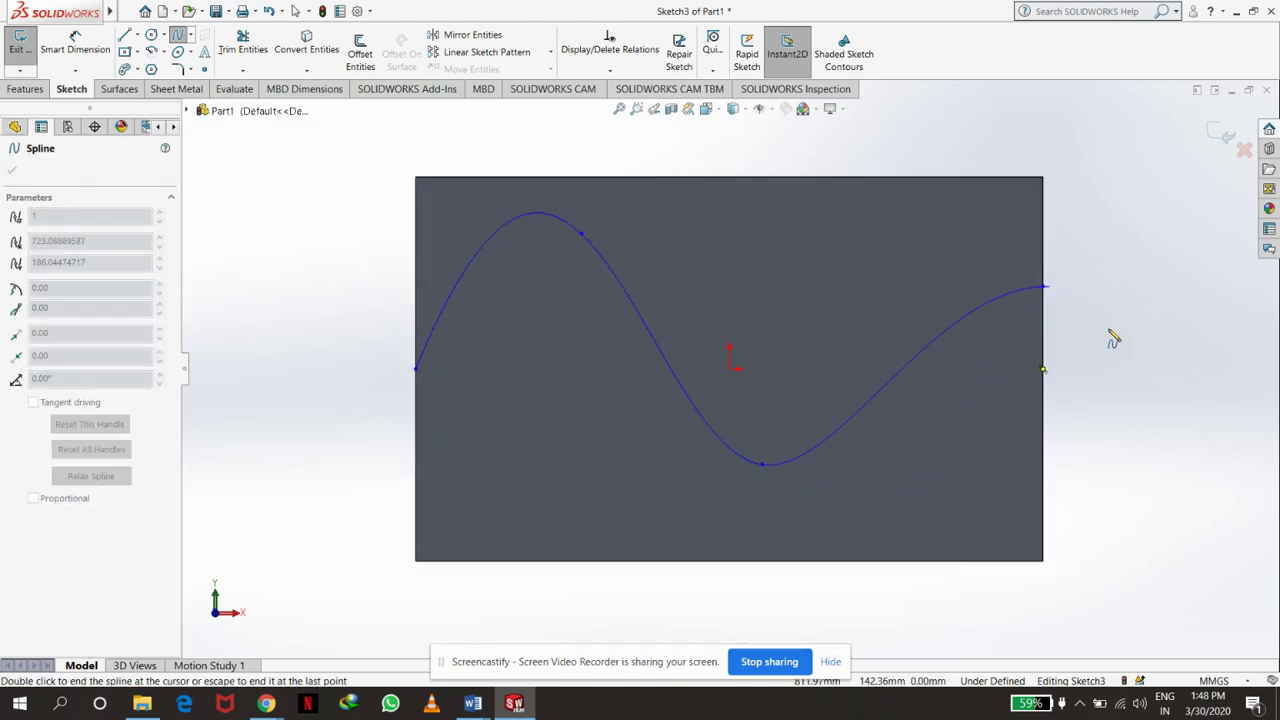
{"action": "key", "text": "Escape"}
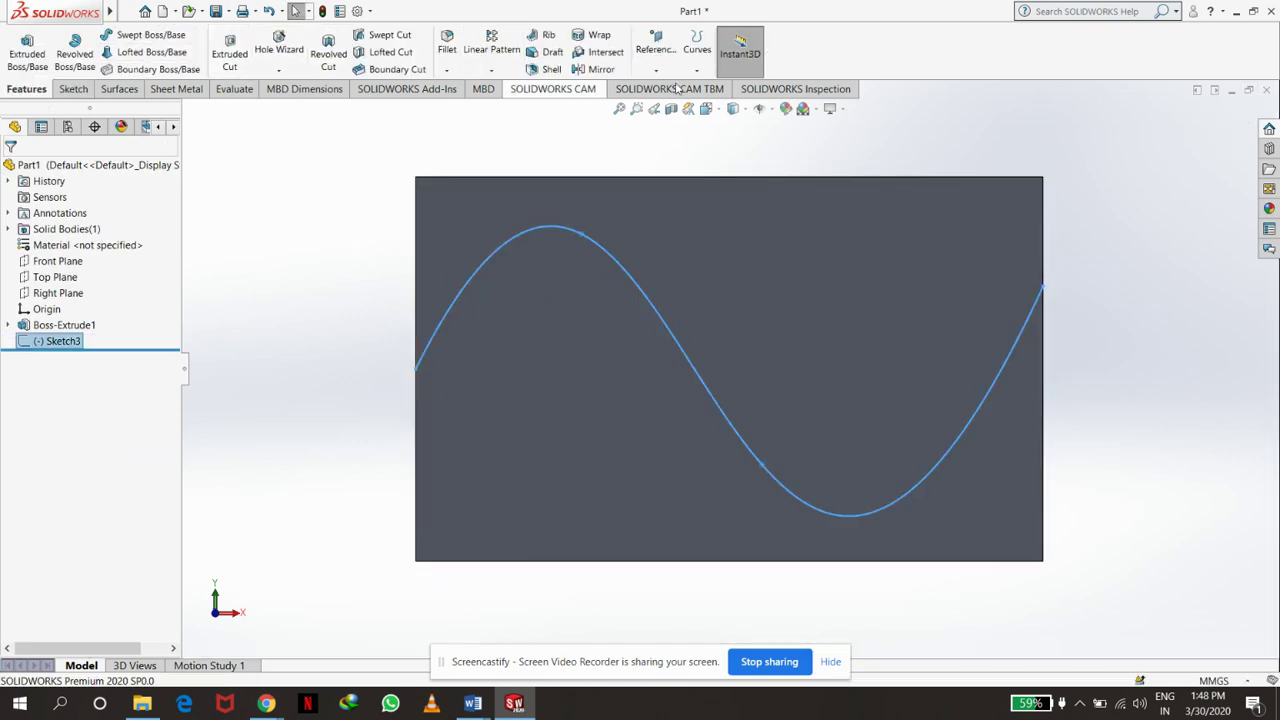
- Add Plane2 through the spline's right endpoint, perpendicular to the spline, and start Sketch4 on it
{"action": "left_click", "coordinate": [697, 50]}
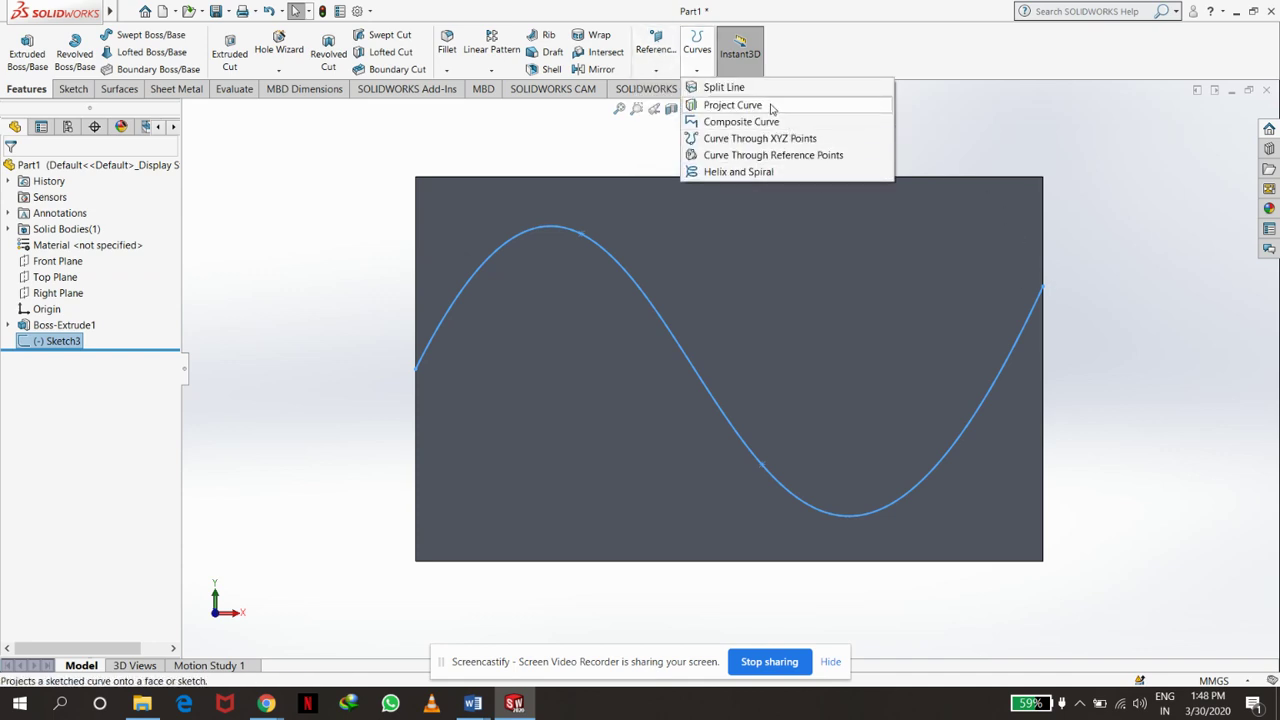
{"action": "left_click", "coordinate": [656, 70]}
{"action": "left_click", "coordinate": [668, 76]}
{"action": "left_click", "coordinate": [666, 74]}
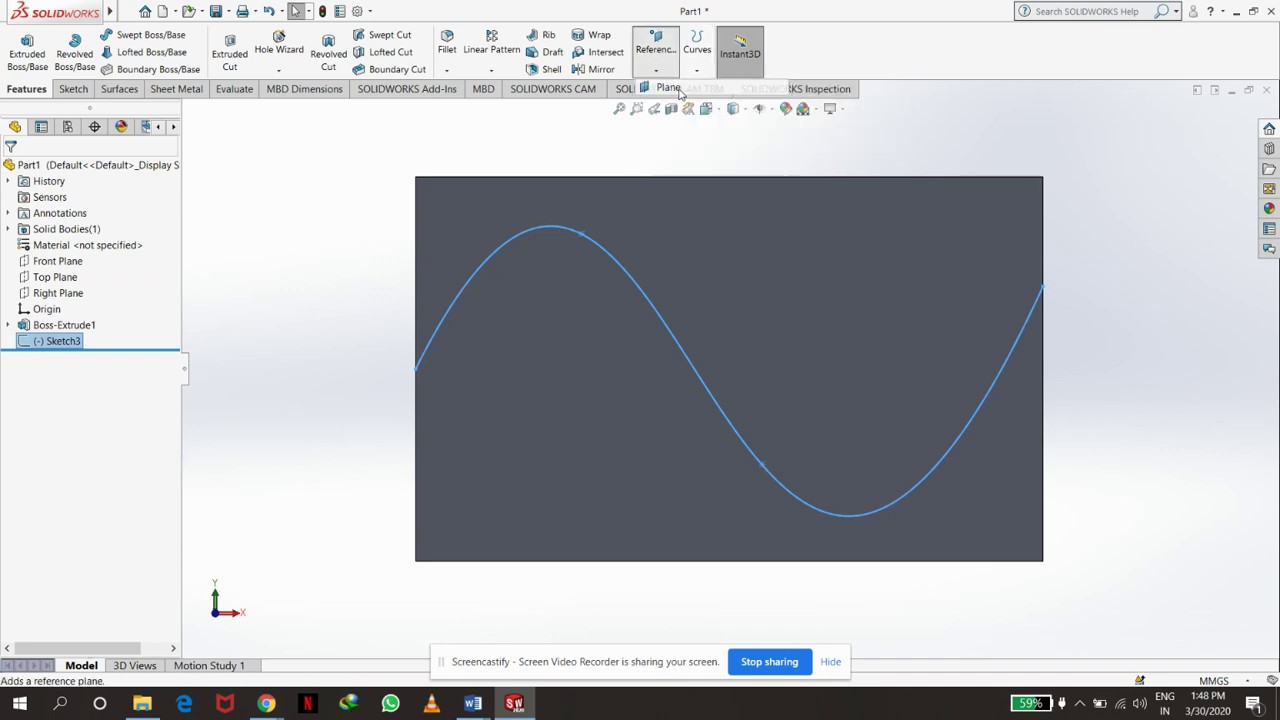
{"action": "left_click", "coordinate": [1043, 288]}
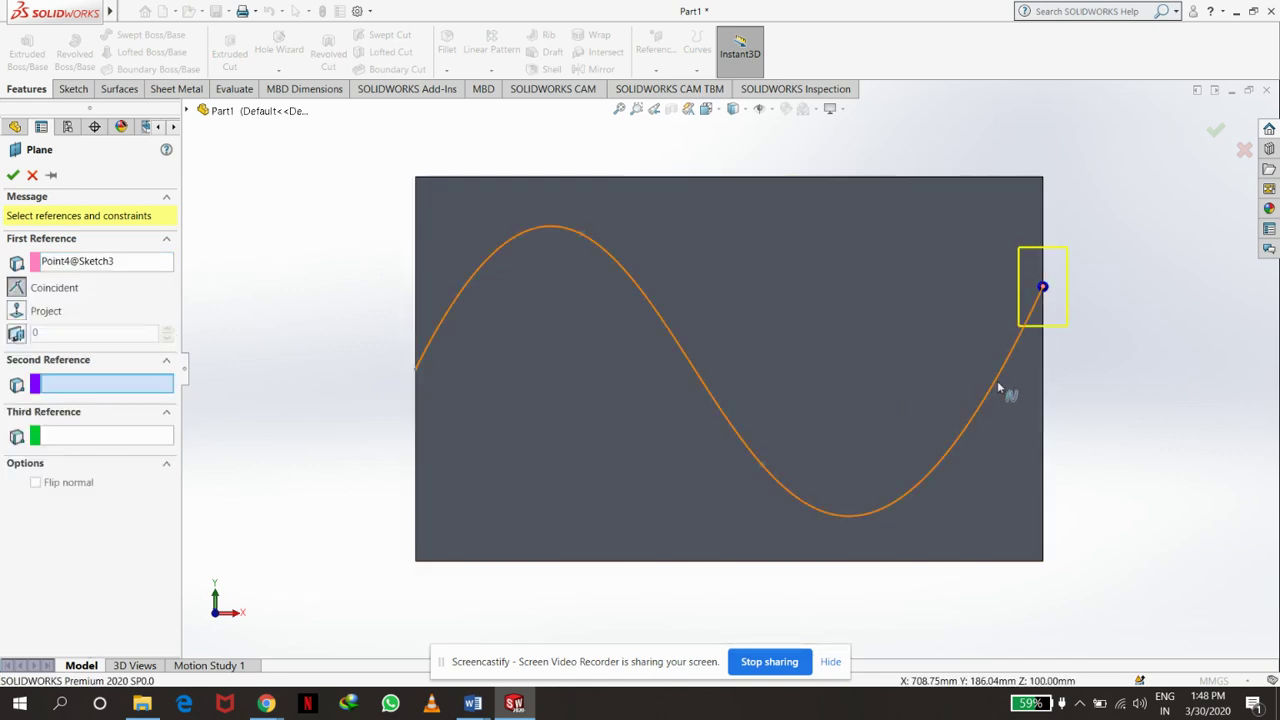
{"action": "left_click", "coordinate": [994, 379]}
{"action": "left_click", "coordinate": [1215, 132]}
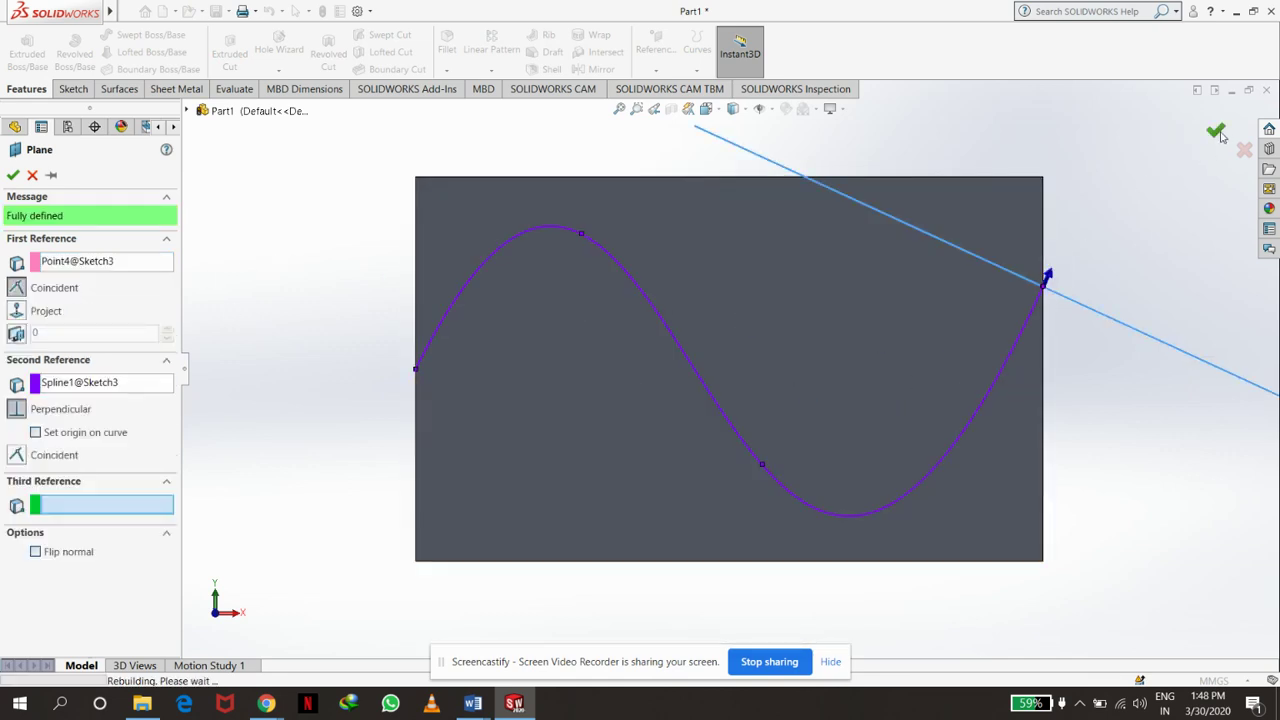
{"action": "left_click", "coordinate": [1081, 309]}
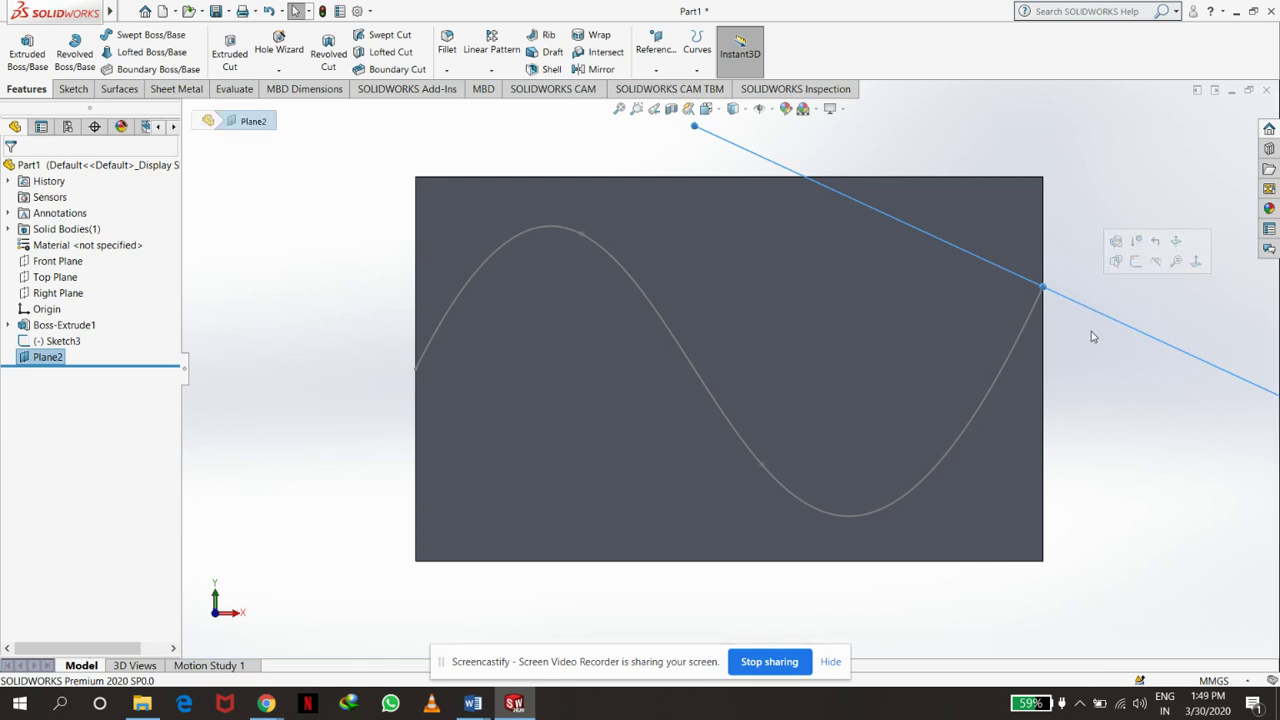
{"action": "left_click", "coordinate": [1134, 263]}
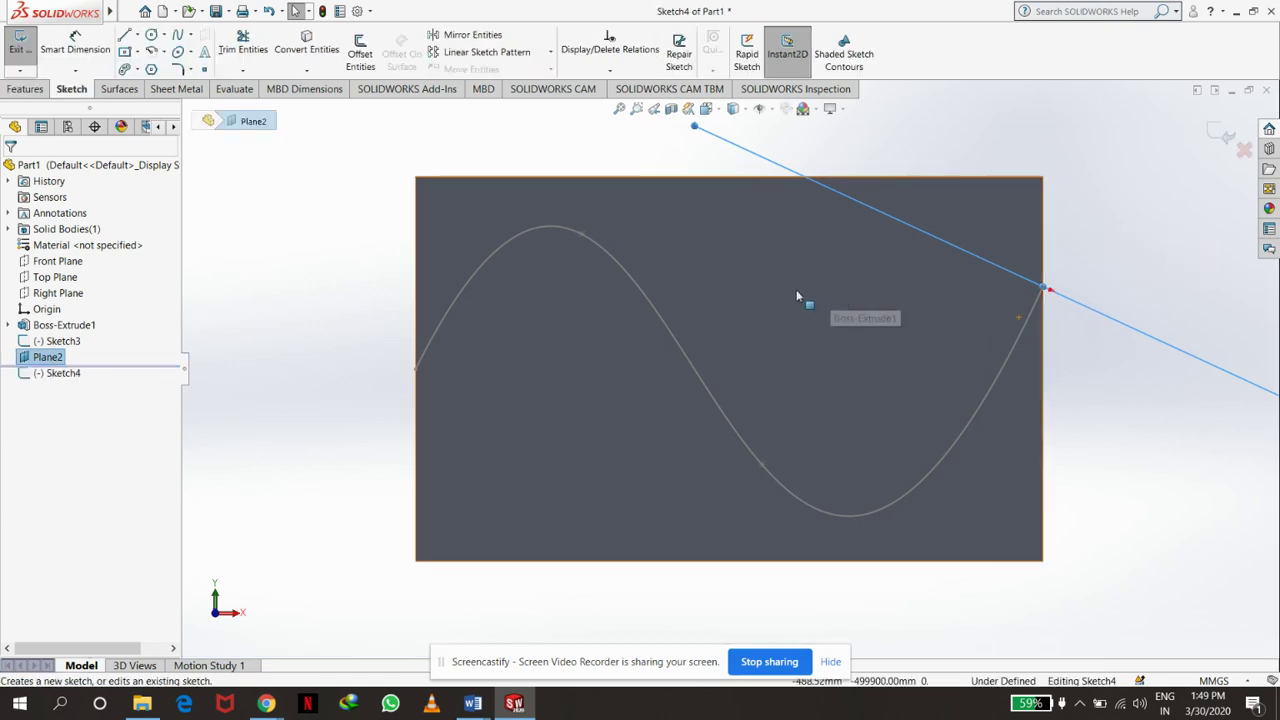
- Viewing Plane2 normal, draw a circle of radius 28.18 centred on the spline's right end
{"action": "left_click", "coordinate": [719, 108]}
{"action": "left_click", "coordinate": [781, 183]}
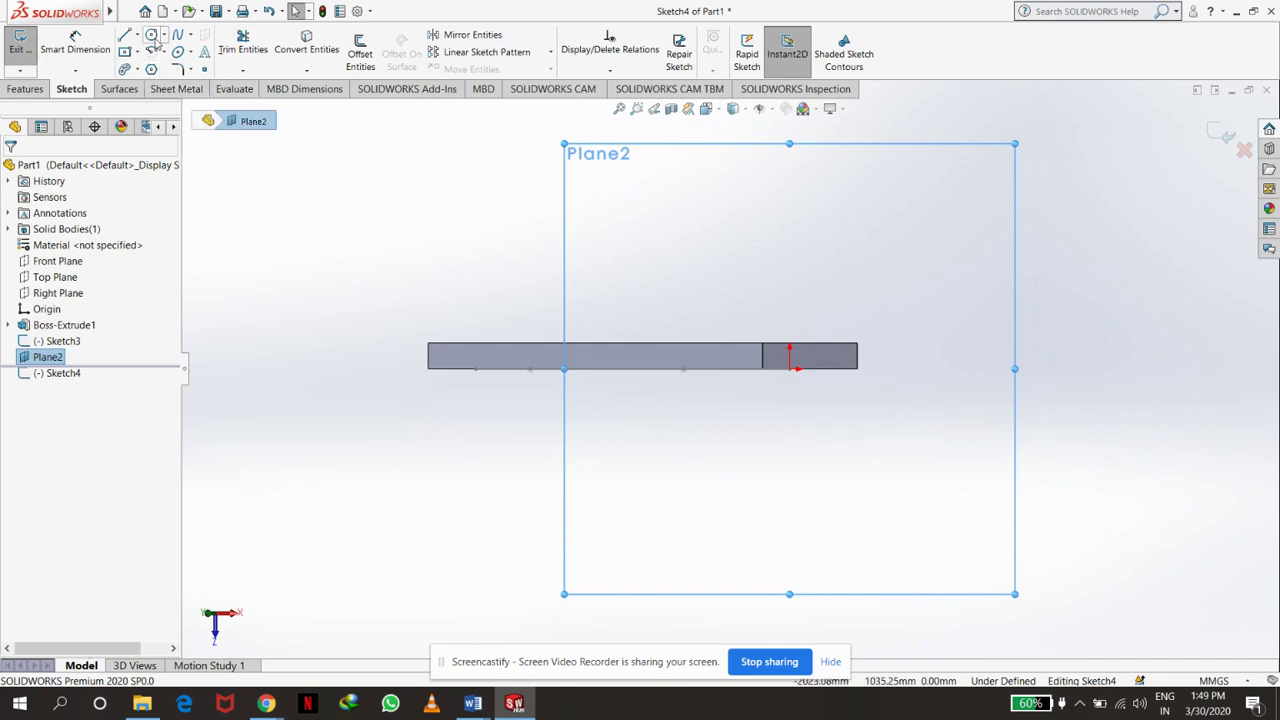
{"action": "right_click_drag", "start_coordinate": [758, 302], "coordinate": [797, 388]}
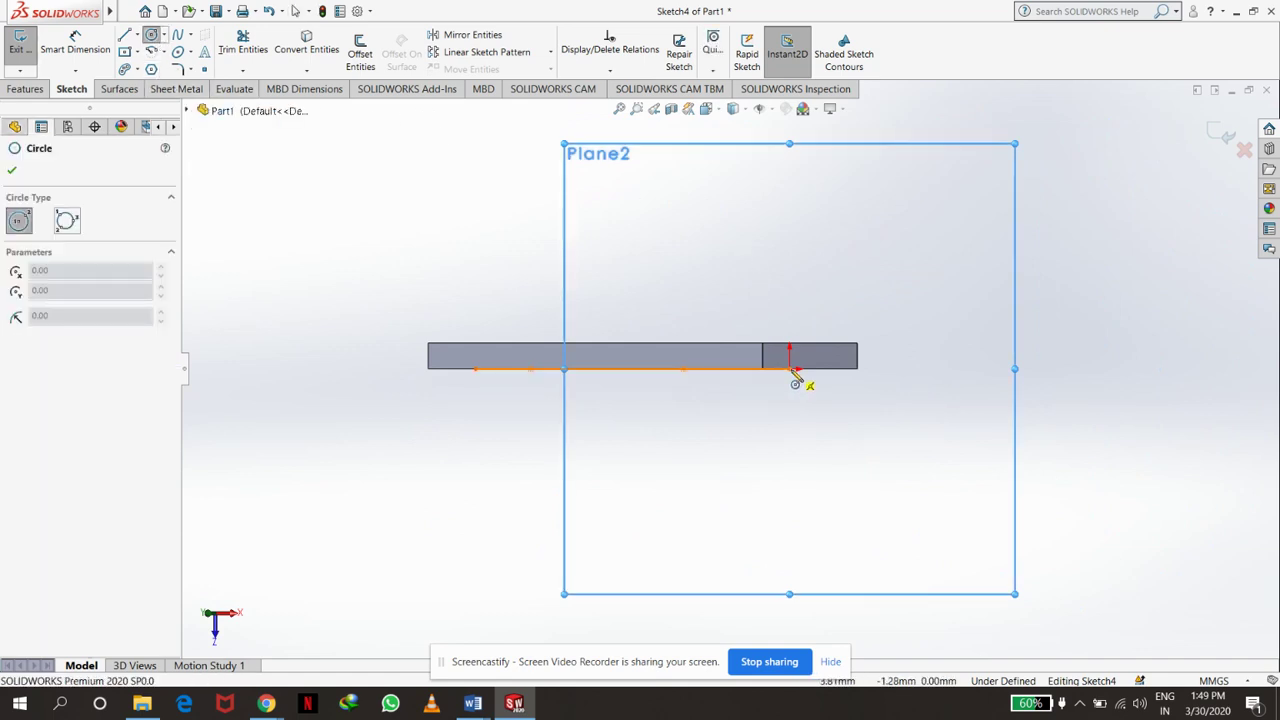
{"action": "left_click", "coordinate": [791, 372]}
{"action": "left_click", "coordinate": [790, 375]}
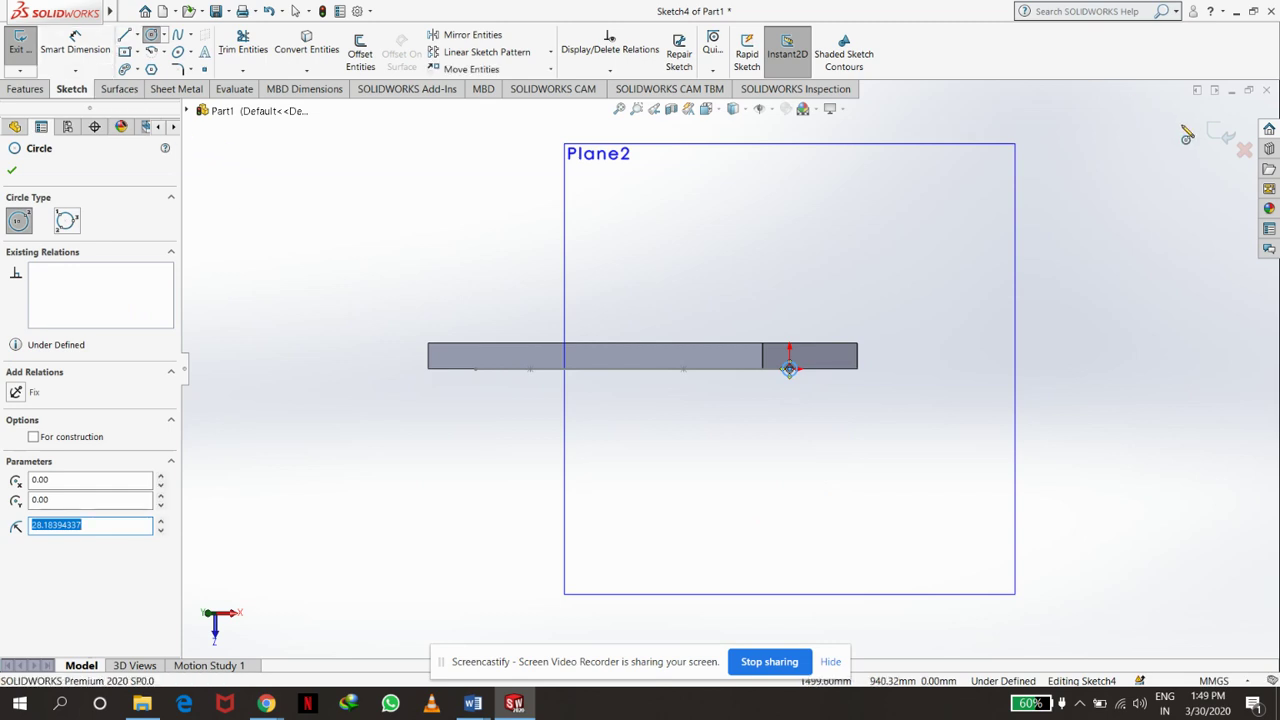
{"action": "left_click", "coordinate": [1219, 134]}
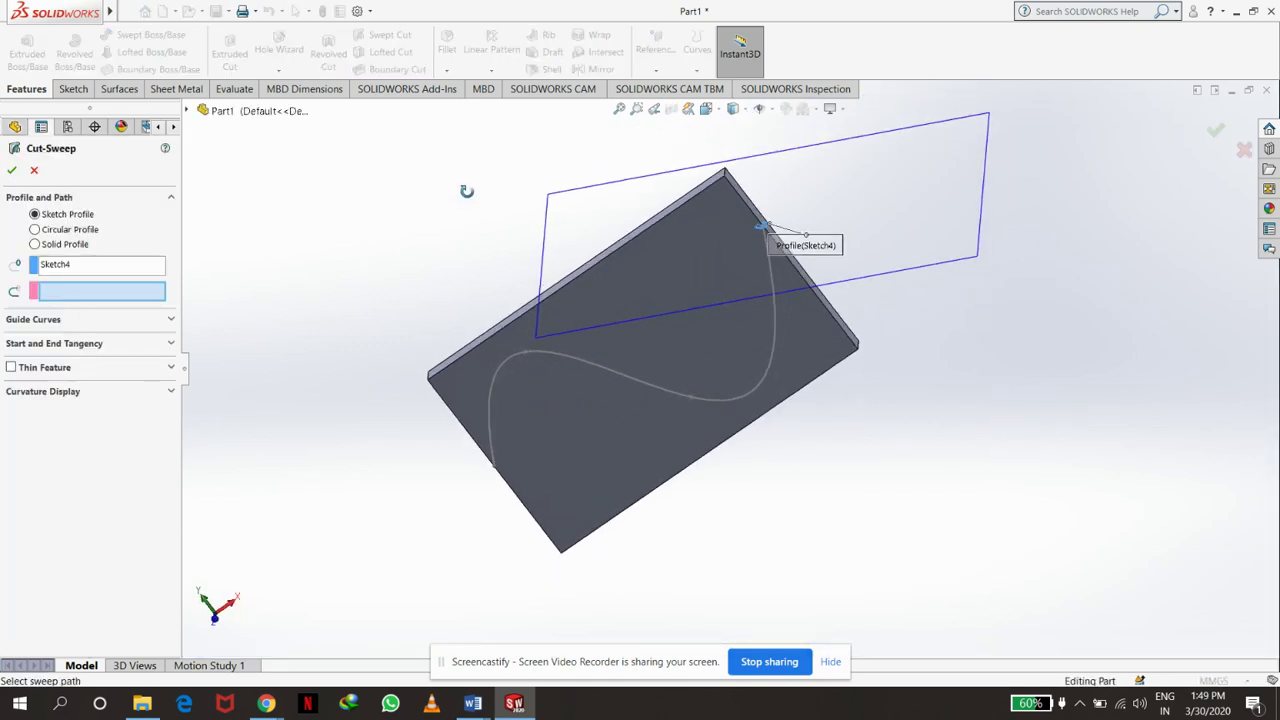
- Create Cut-Sweep1 with the Sketch4 circle as profile and the Sketch3 spline as path
{"action": "left_click", "coordinate": [773, 310]}
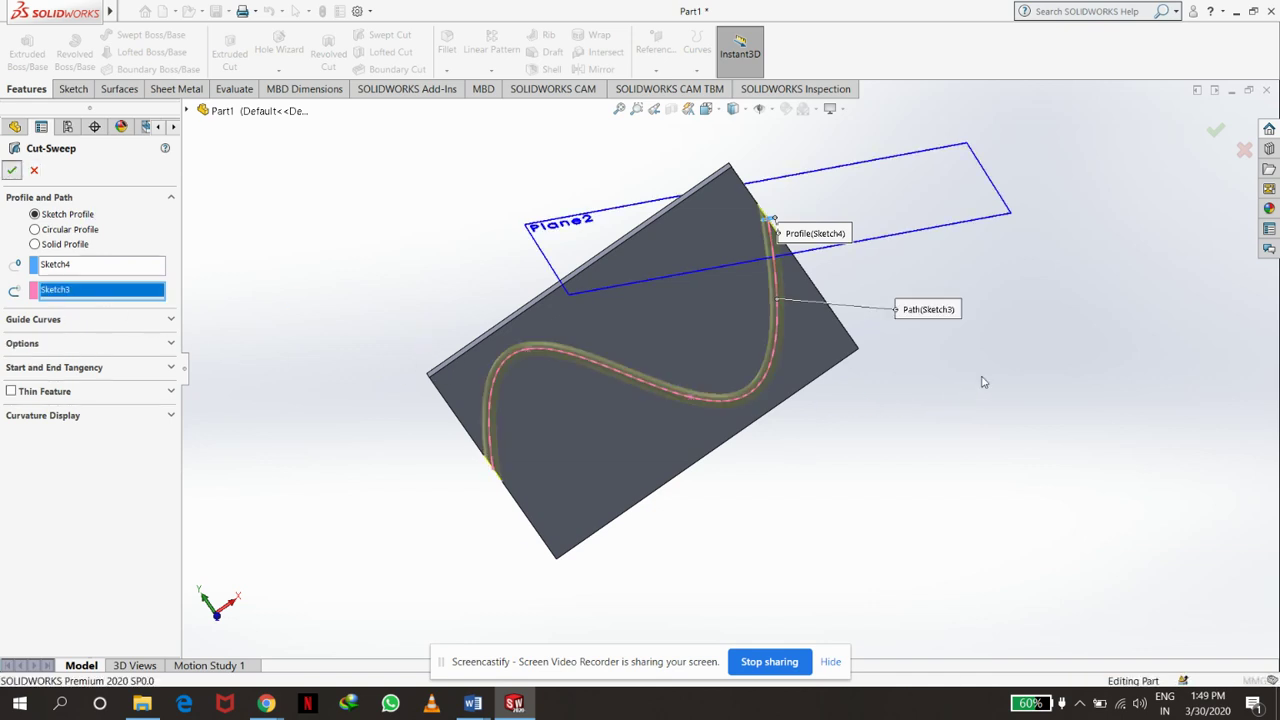
{"action": "key", "text": "Return"}
{"action": "left_click", "coordinate": [950, 221]}
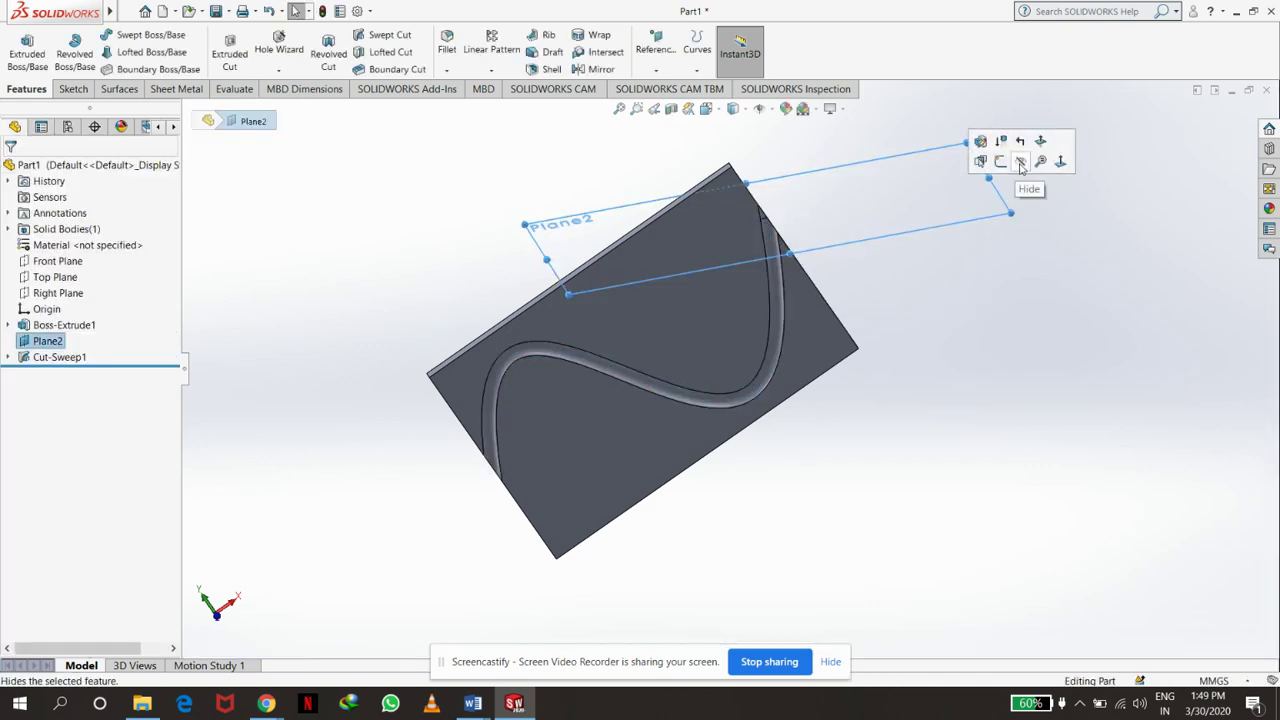
- Hide the Plane2 reference plane
{"action": "left_click", "coordinate": [1021, 163]}
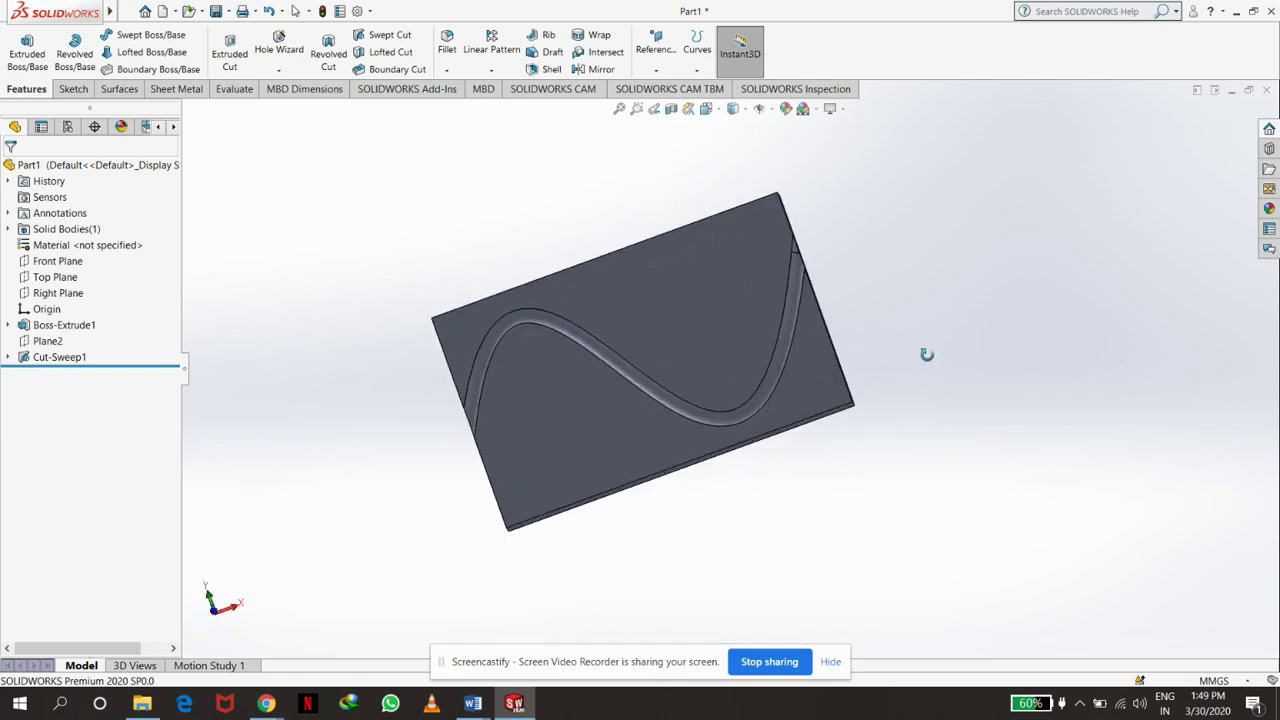